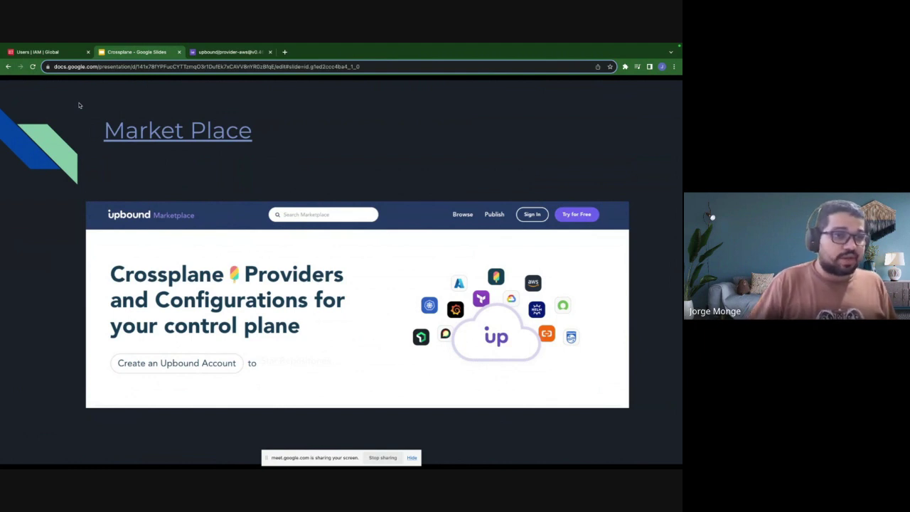
Open the crossplane-poc user in the AWS IAM users list and review its summary and permissions policies.
click(44, 54)
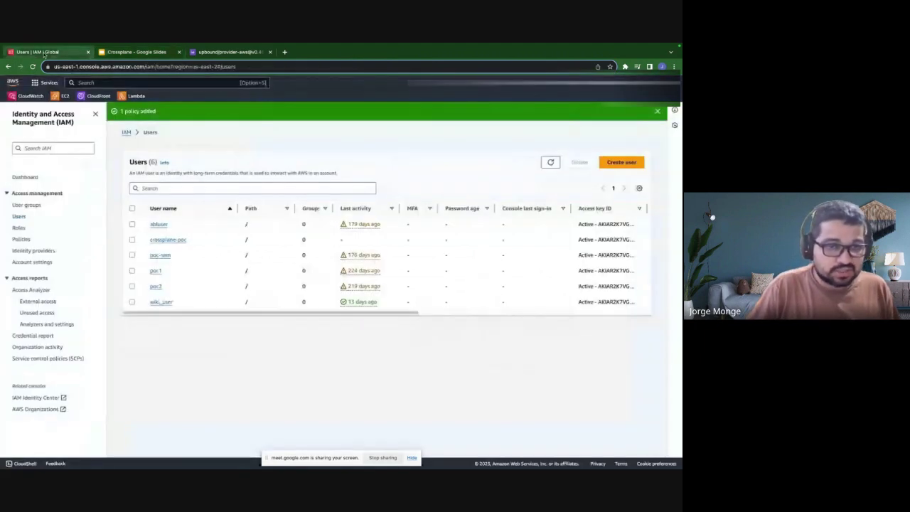
click(180, 242)
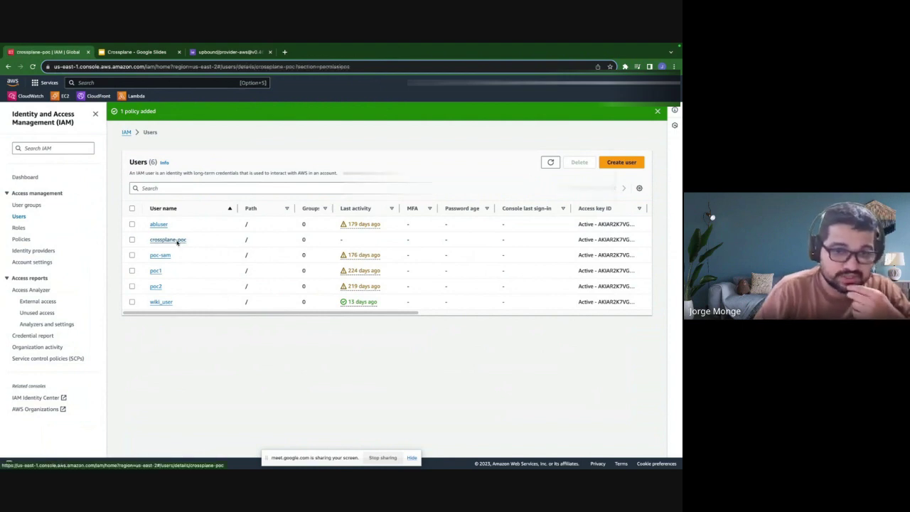
double_click(149, 134)
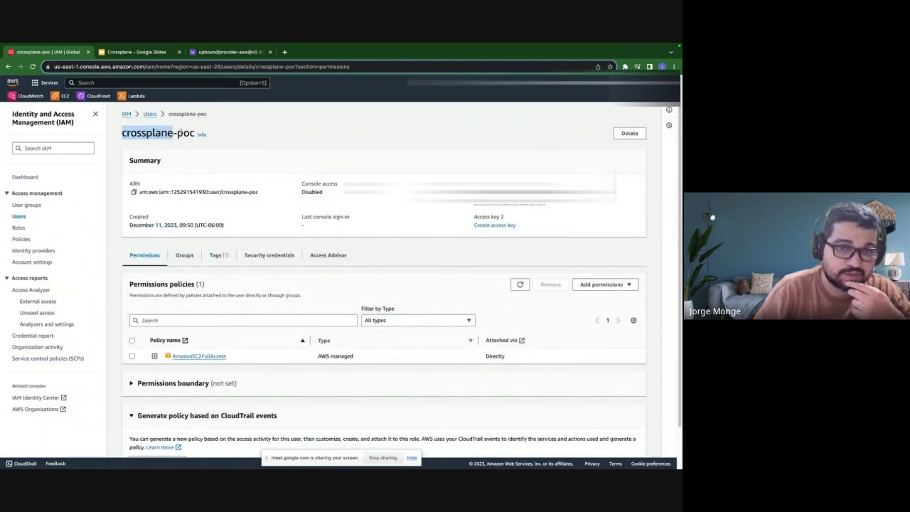
double_click(185, 134)
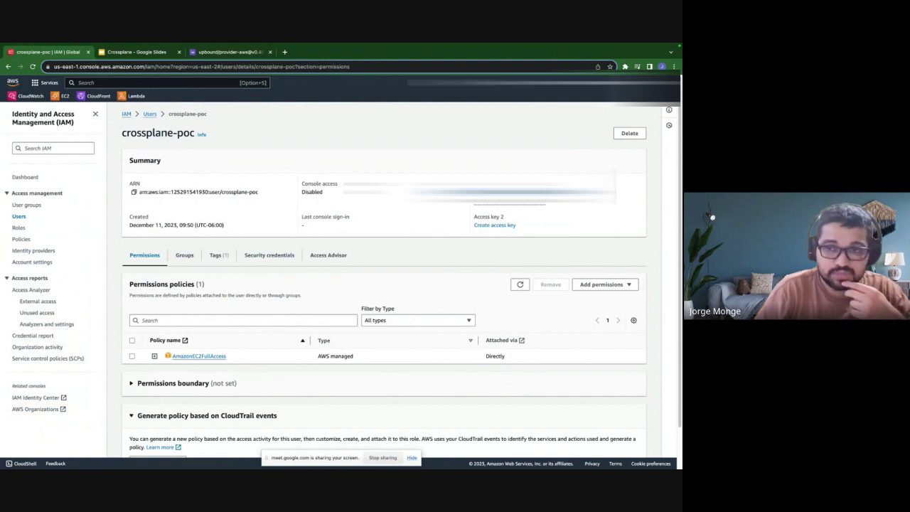
scroll(265, 316, down, 1)
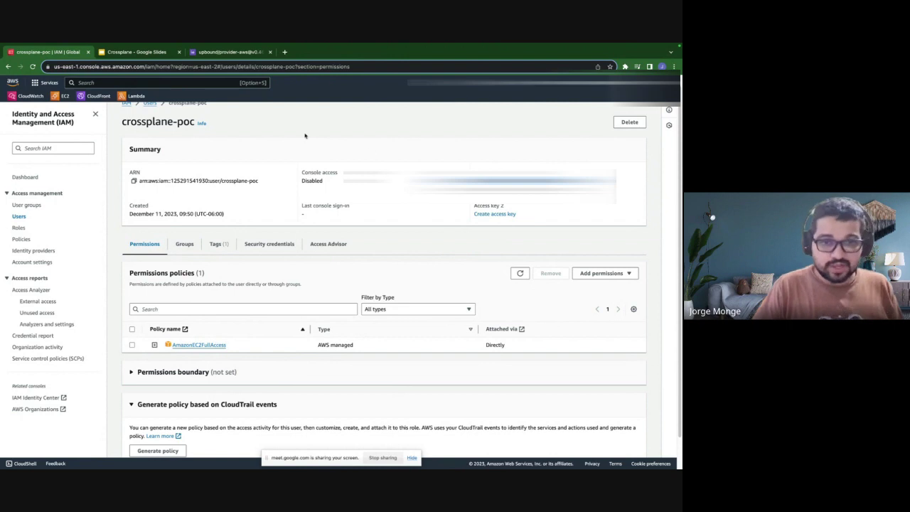
scroll(313, 158, up, 1)
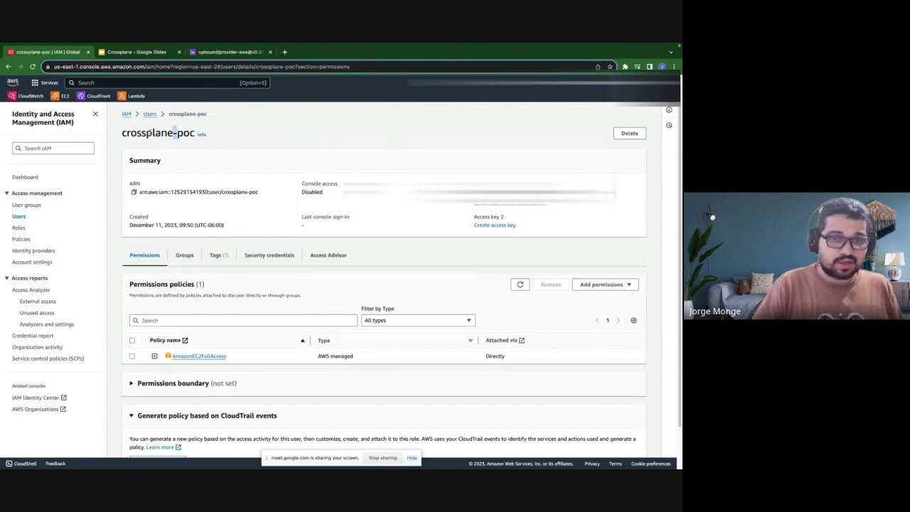
double_click(148, 133)
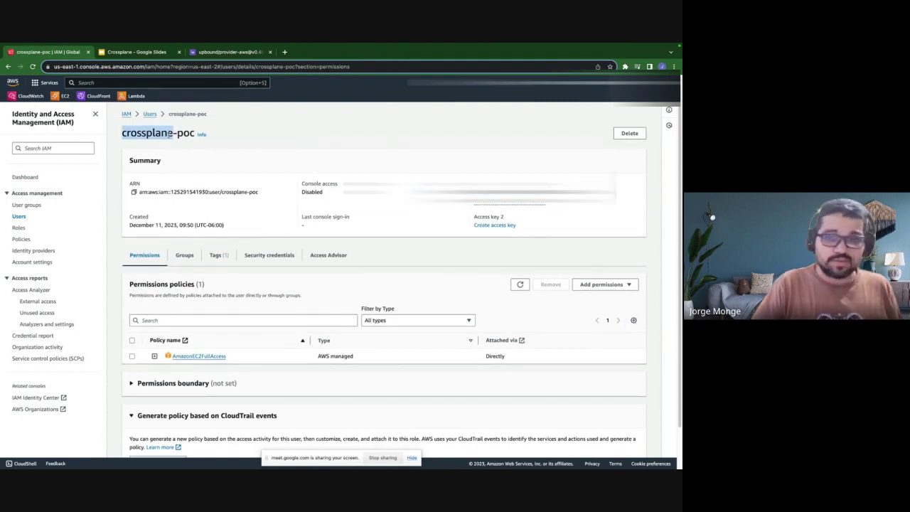
click(170, 133)
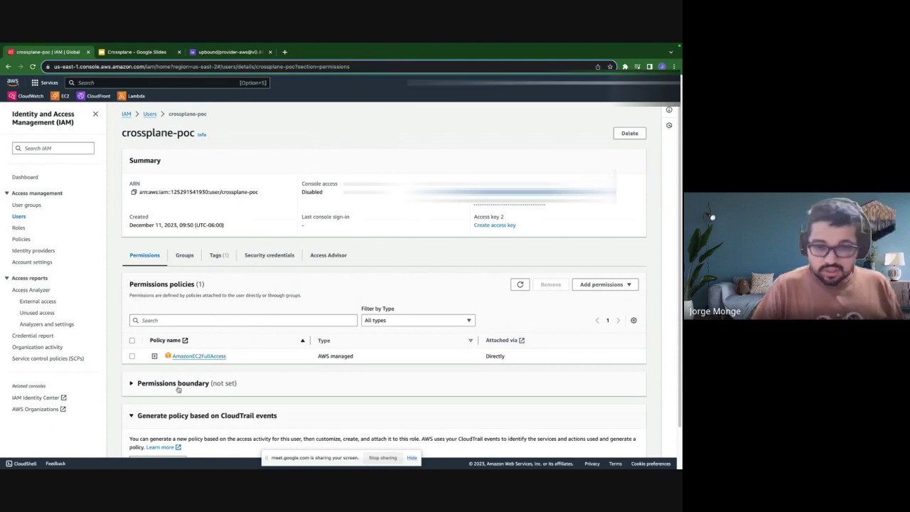
Switch to VS Code and list the cluster's nodes by running "k get nodes" in the terminal.
key(ctrl+Up)
click(434, 66)
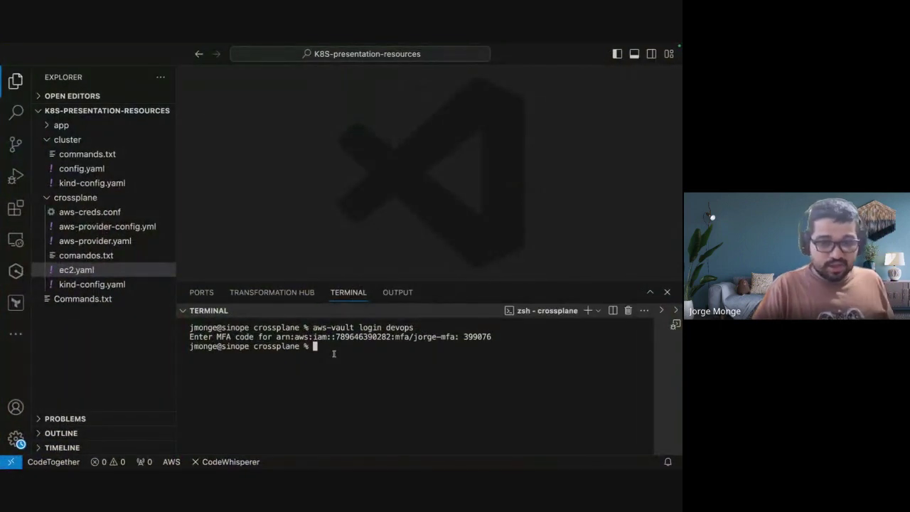
text(k)
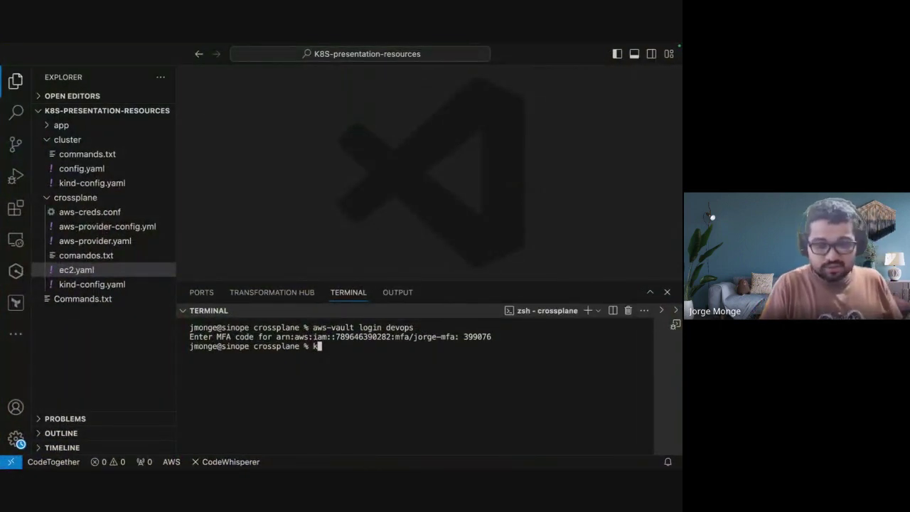
key(BackSpace)
text(ube)
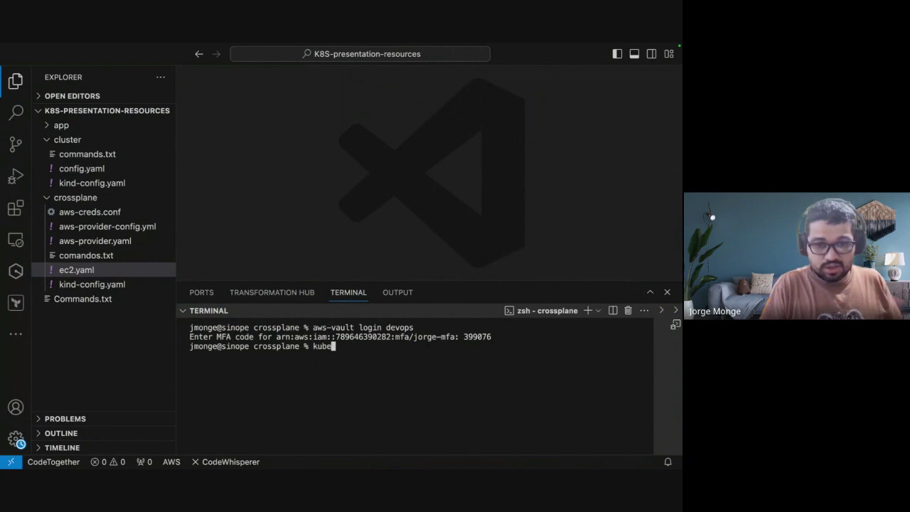
key(BackSpace)
key(BackSpace)
text(get nodes)
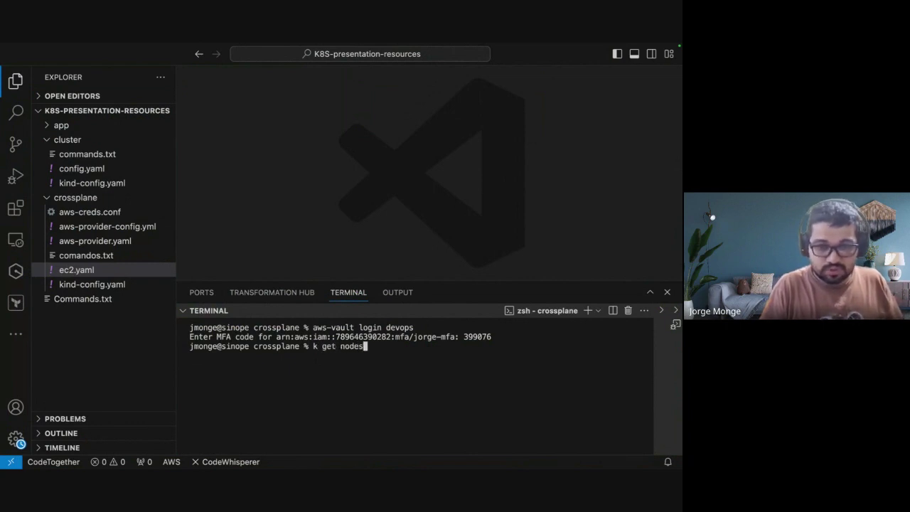
key(Return)
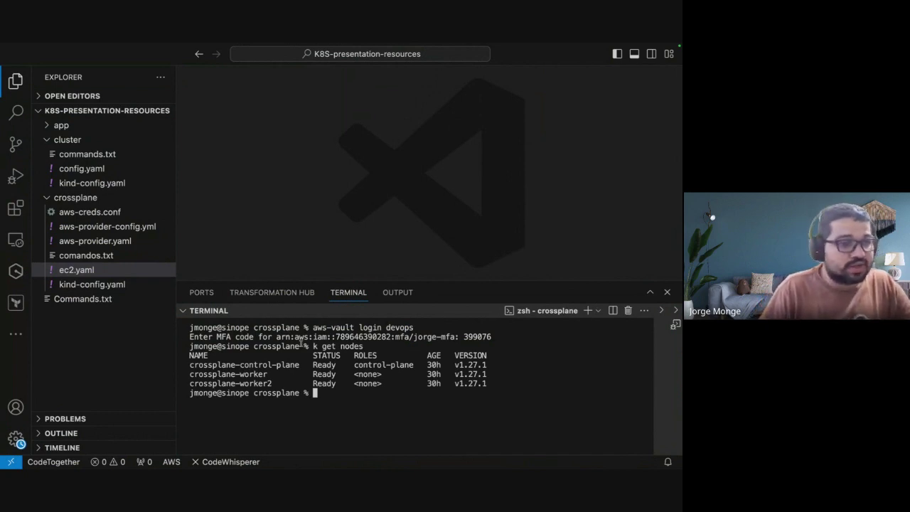
Examine the control-plane and worker rows in the node list.
double_click(279, 355)
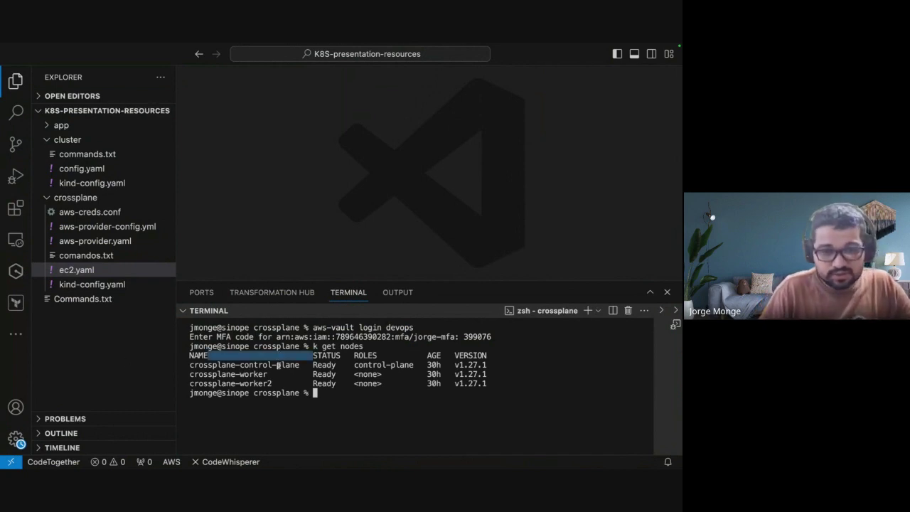
double_click(278, 365)
click(278, 365)
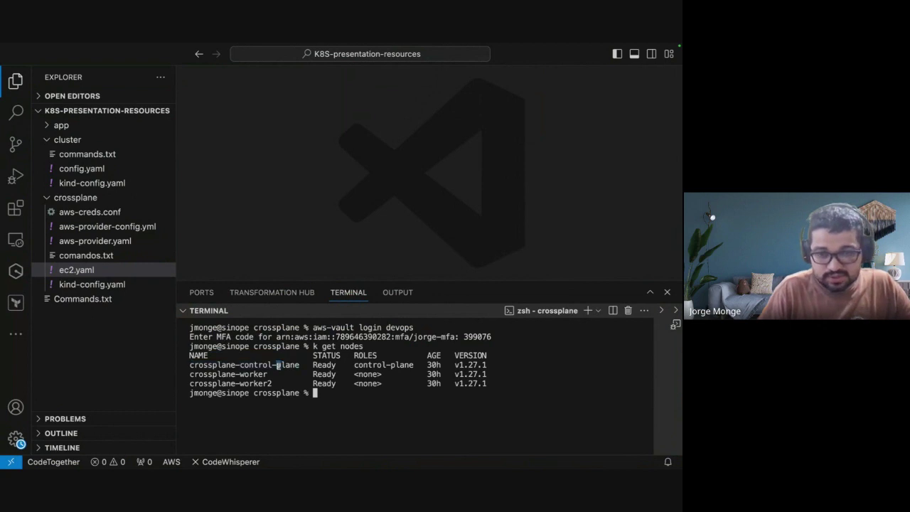
double_click(344, 384)
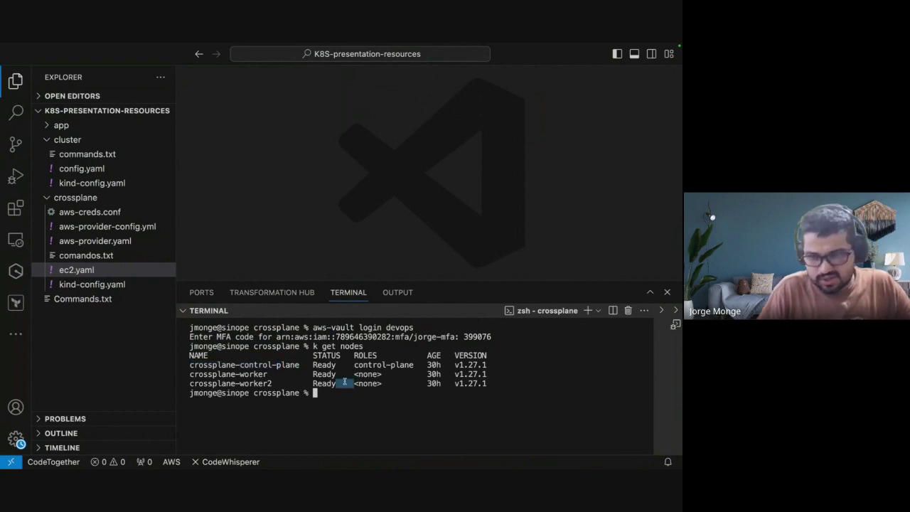
triple_click(297, 374)
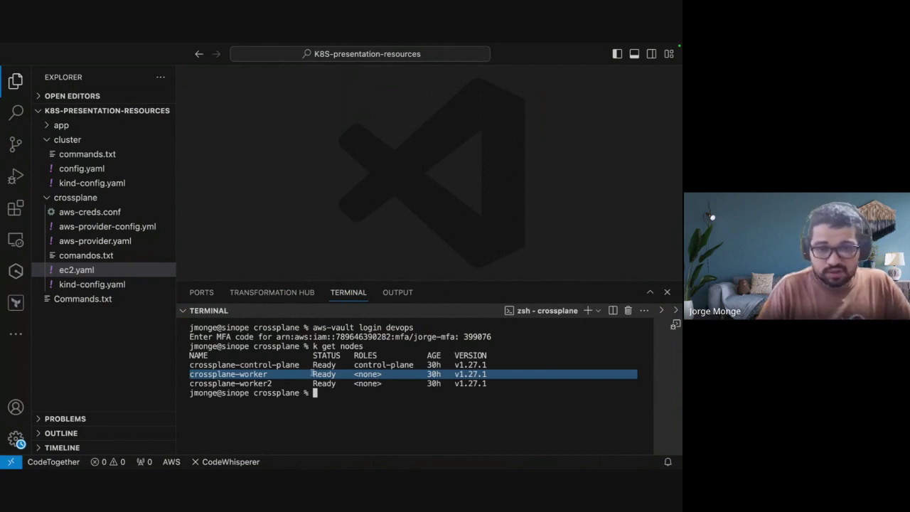
click(348, 387)
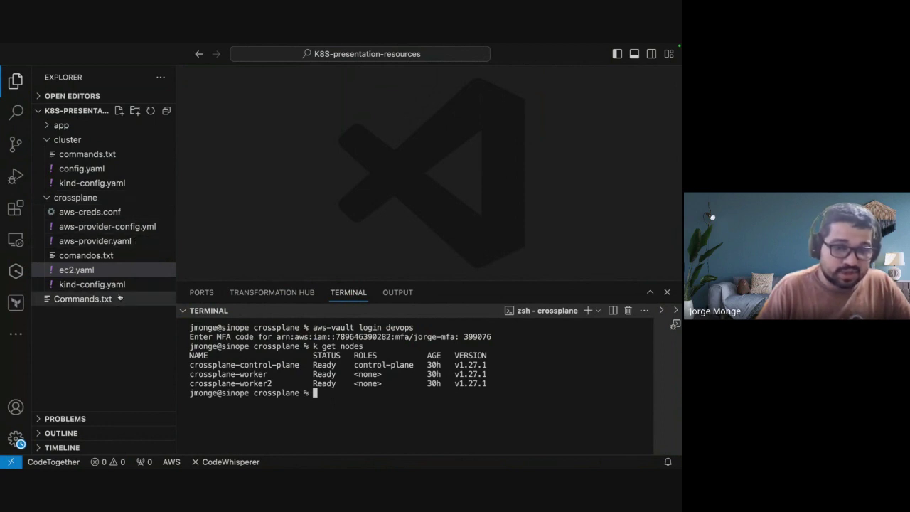
Open comandos.txt from the crossplane folder and run its "kubectl api-resources" command in the terminal.
click(114, 255)
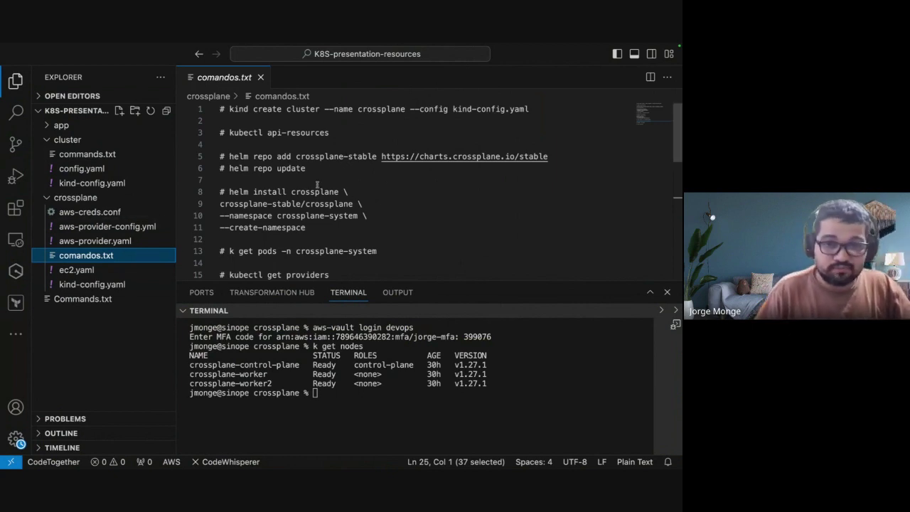
double_click(297, 133)
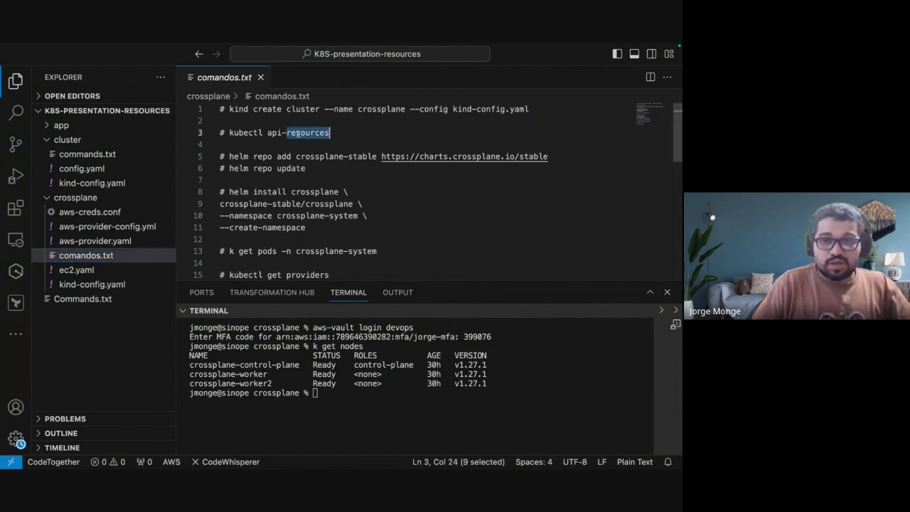
click(281, 133)
click(263, 109)
triple_click(263, 109)
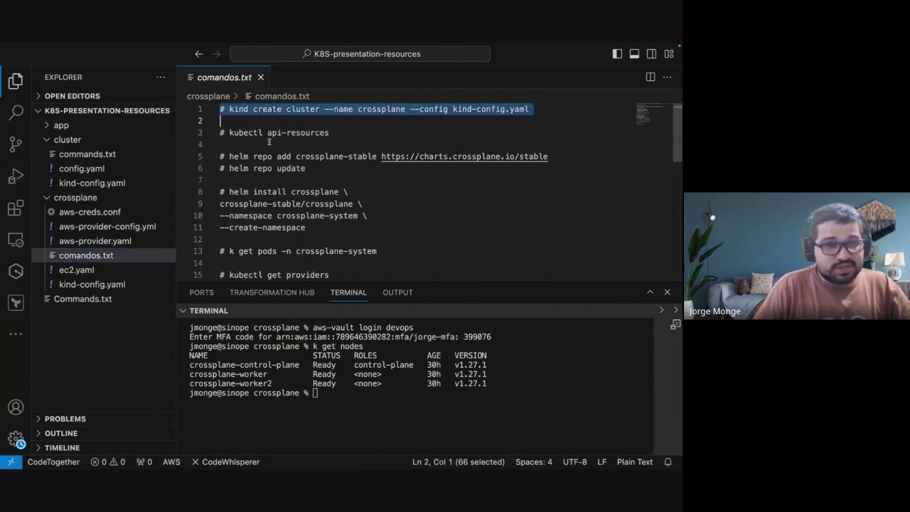
drag(229, 133, 330, 134)
key(super+c)
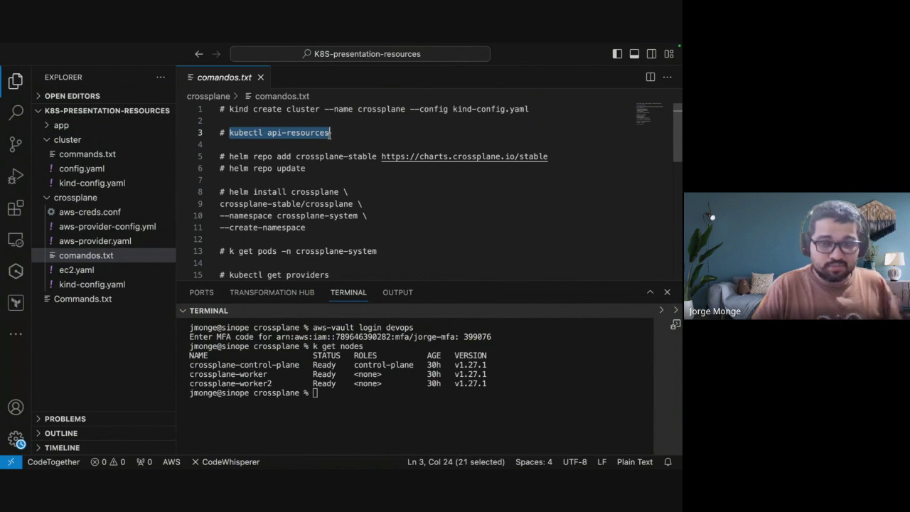
click(336, 401)
key(super+v)
key(Return)
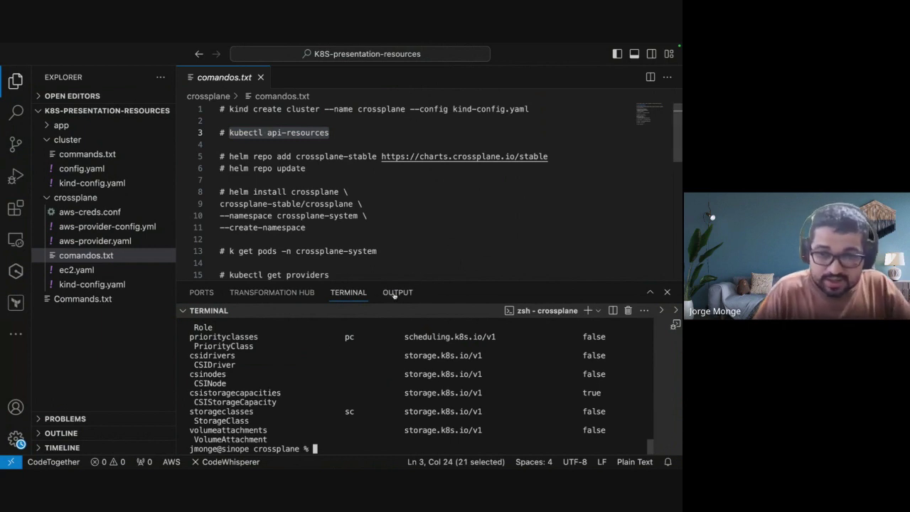
Examine the beginning of the api-resources output, checking the names, kinds and API versions of the core resources.
triple_click(274, 132)
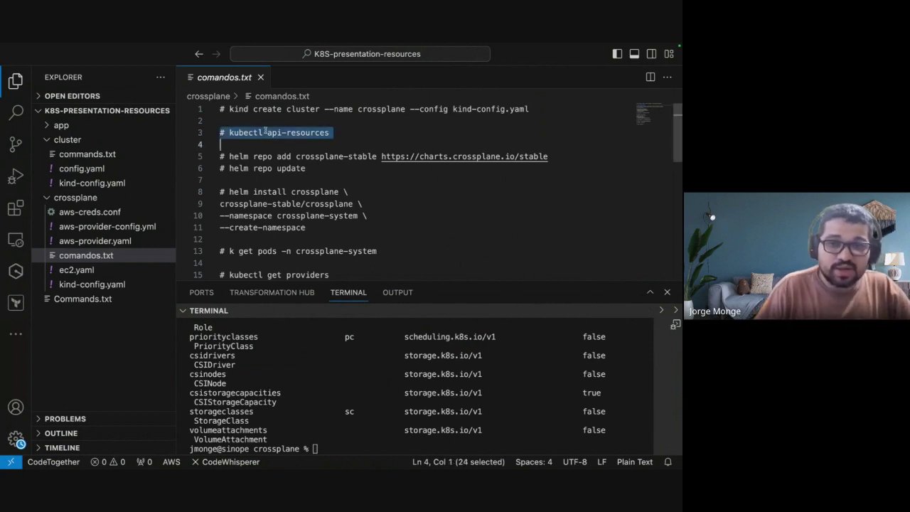
scroll(319, 370, up, 1)
scroll(319, 371, up, 20)
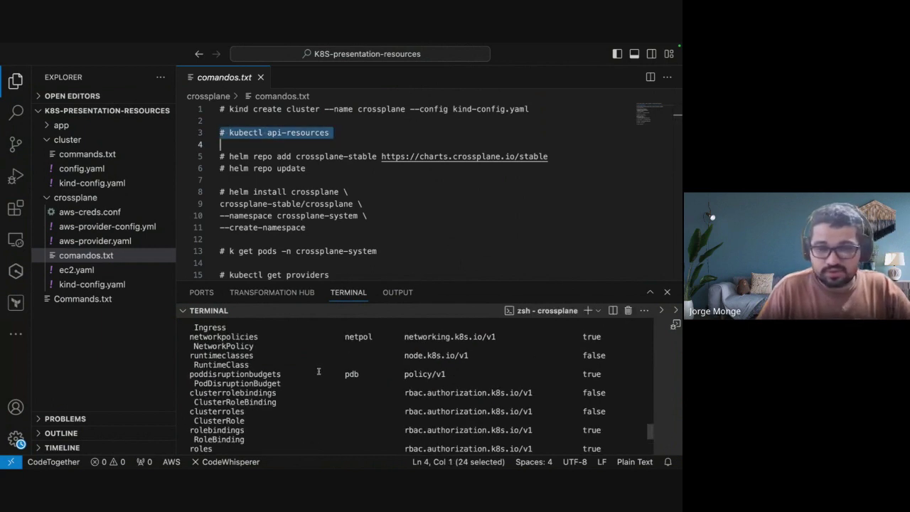
scroll(319, 371, up, 3)
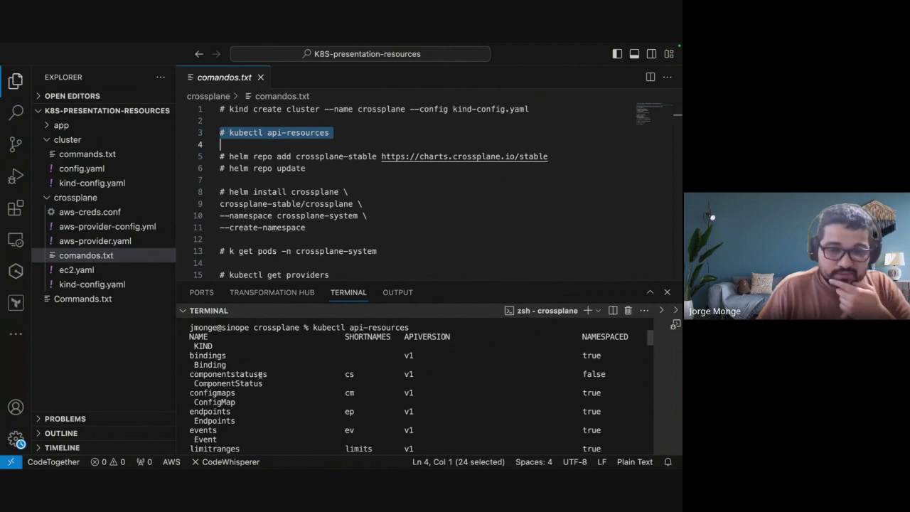
double_click(219, 366)
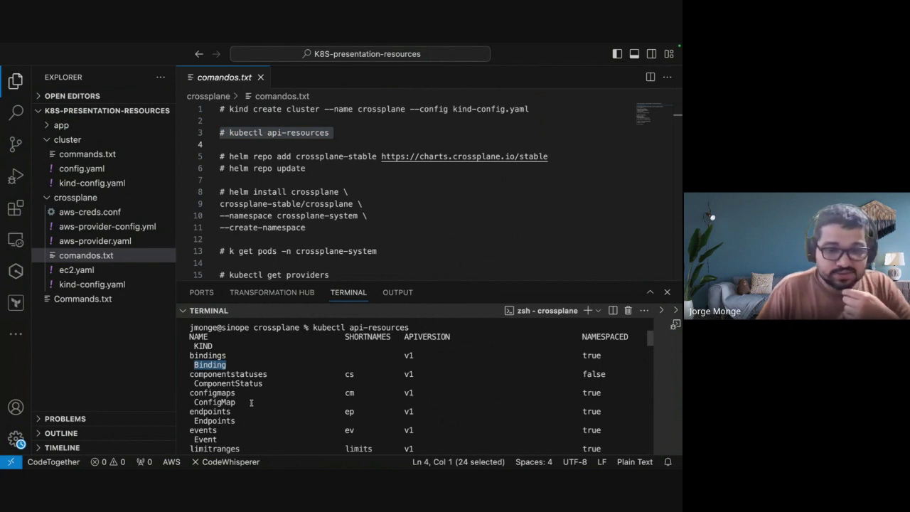
click(408, 357)
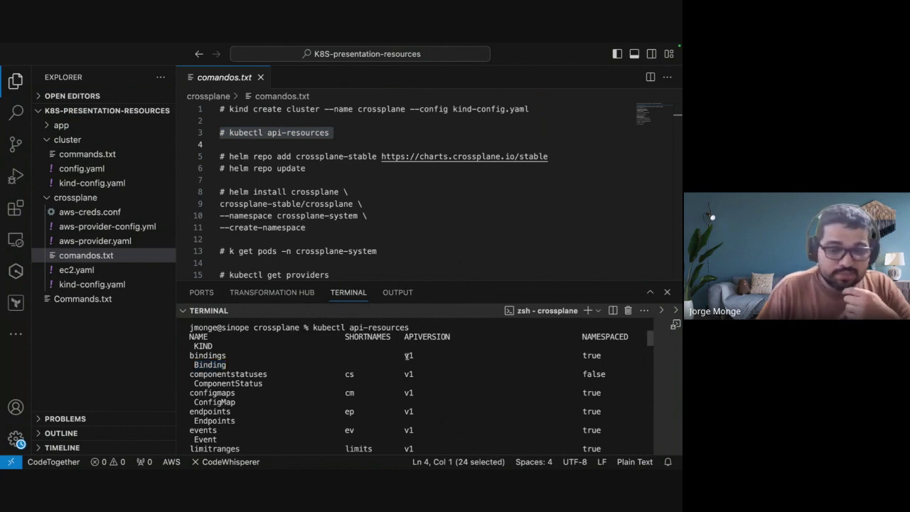
drag(407, 356, 412, 375)
scroll(411, 391, down, 1)
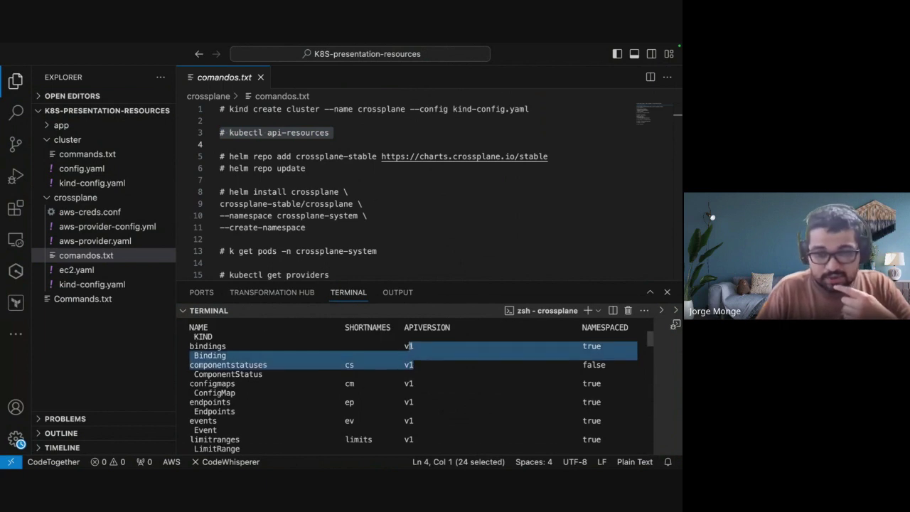
scroll(411, 407, down, 4)
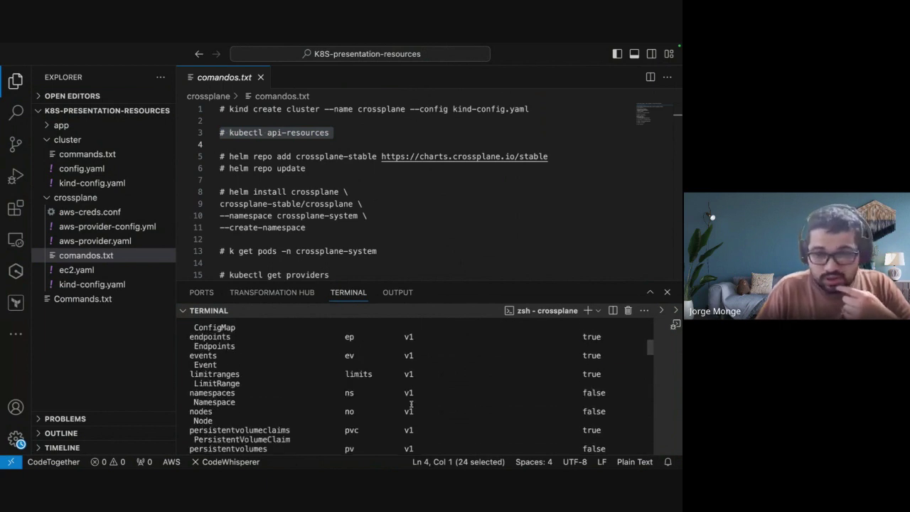
Examine the API groups further down the output, covering webhook configurations, apiservices, daemonsets and deployments.
scroll(411, 404, down, 7)
double_click(424, 403)
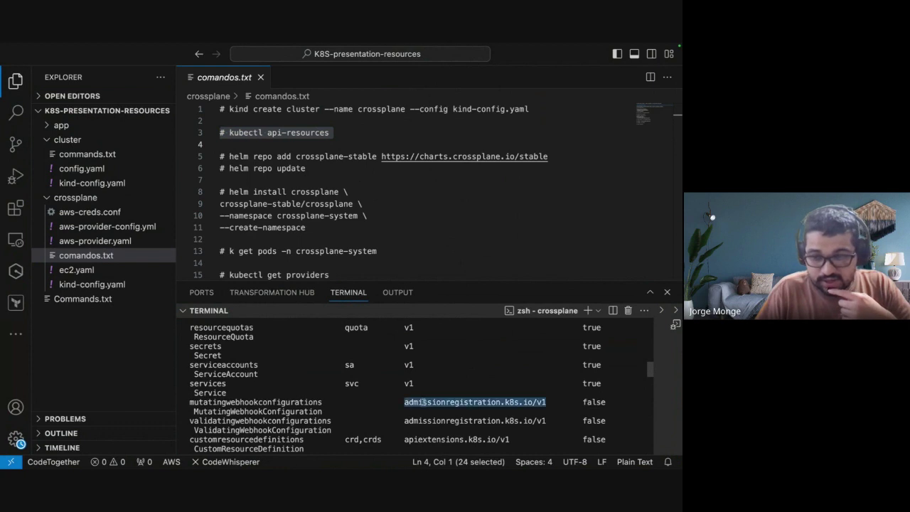
click(427, 415)
triple_click(428, 416)
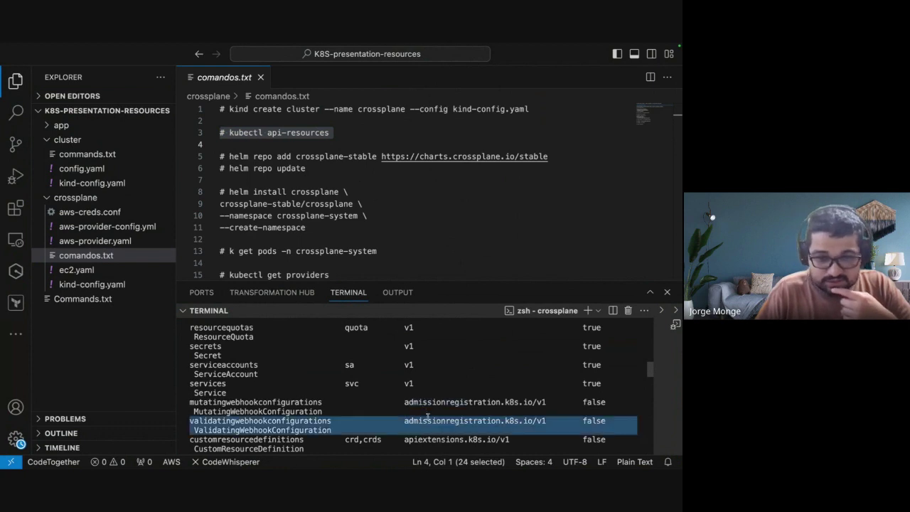
scroll(427, 416, down, 5)
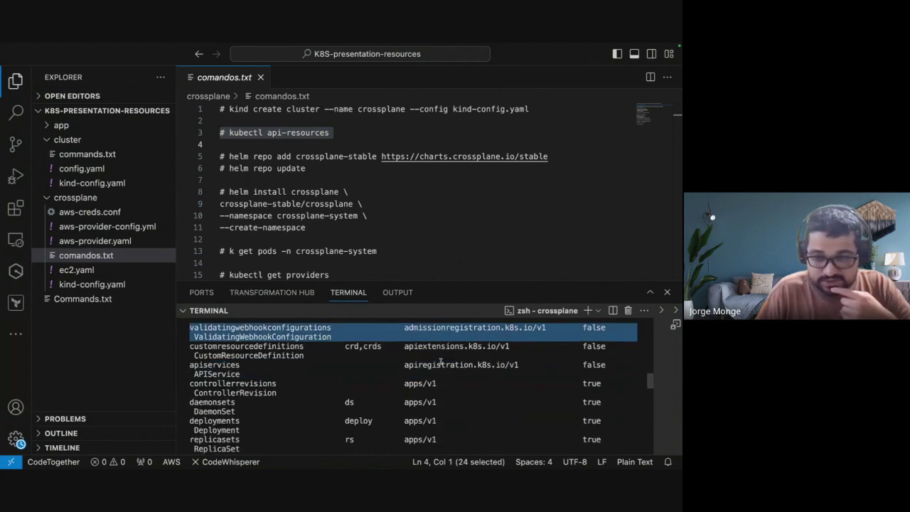
triple_click(434, 365)
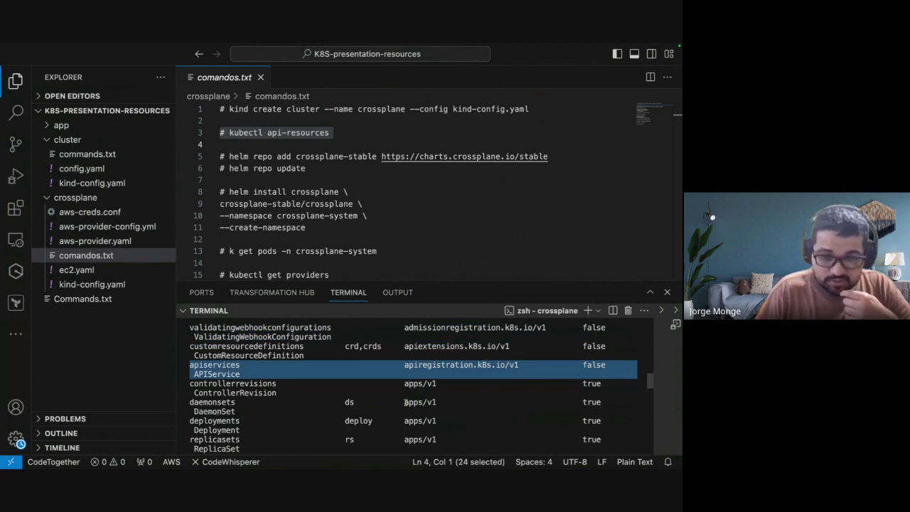
triple_click(412, 402)
double_click(420, 421)
click(420, 421)
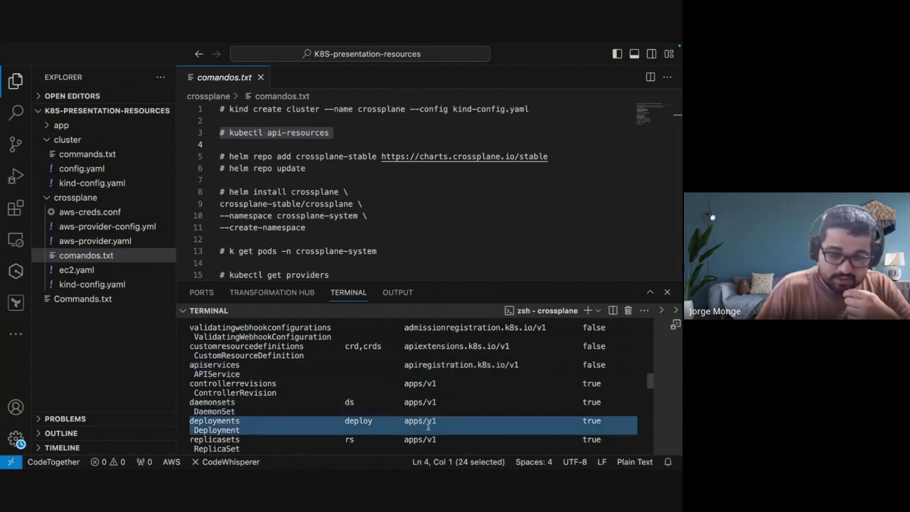
Examine the rest of the api-resources output, checking the clusterrolebindings entry and its rbac.authorization.k8s.io/v1 API version.
scroll(437, 421, down, 8)
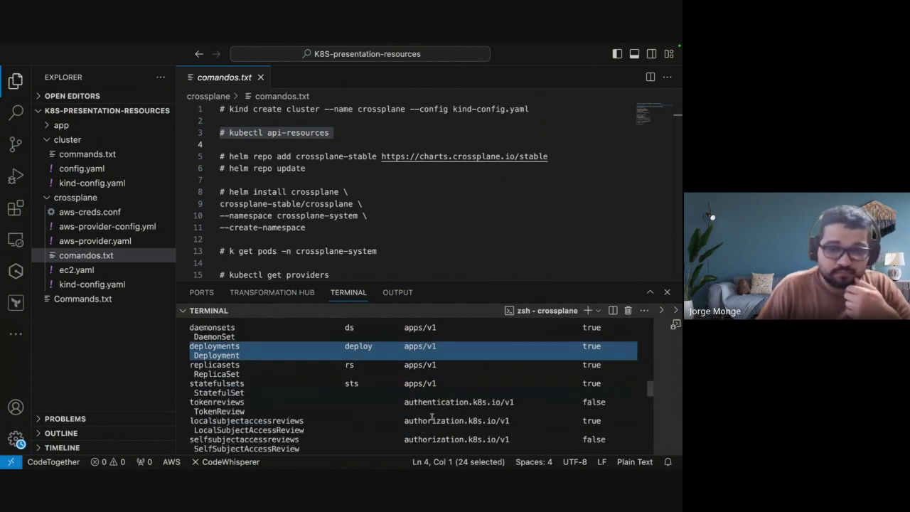
scroll(431, 417, up, 1)
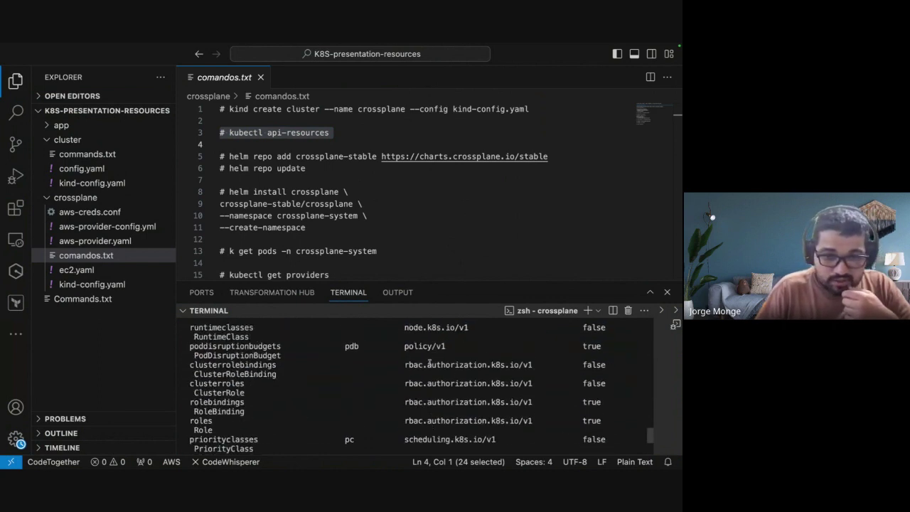
triple_click(254, 368)
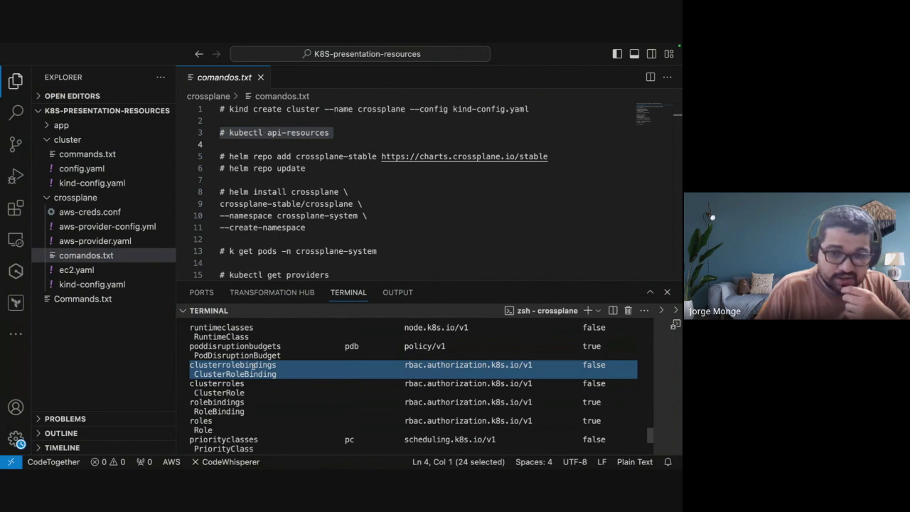
click(455, 371)
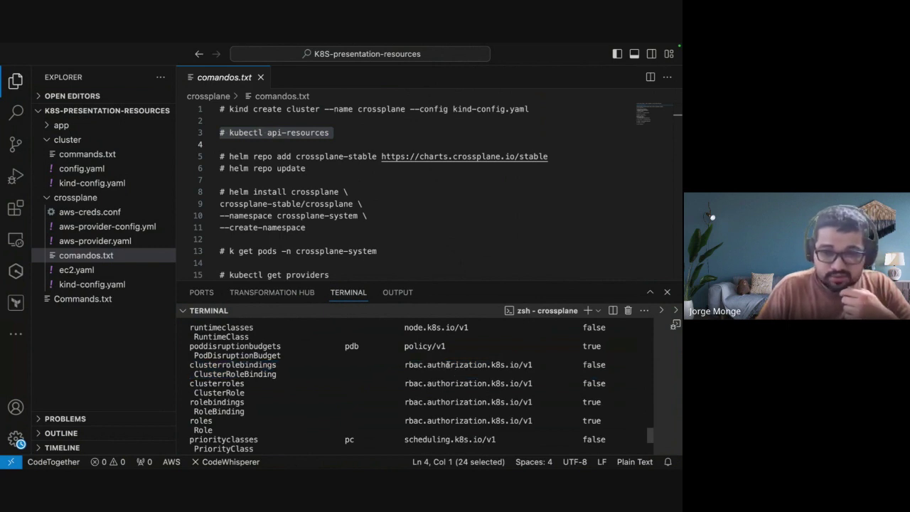
double_click(433, 366)
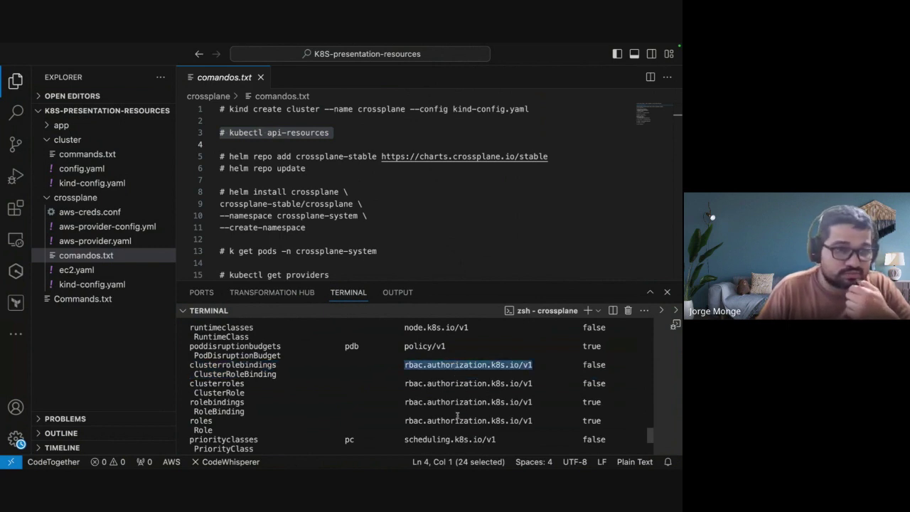
scroll(427, 397, down, 3)
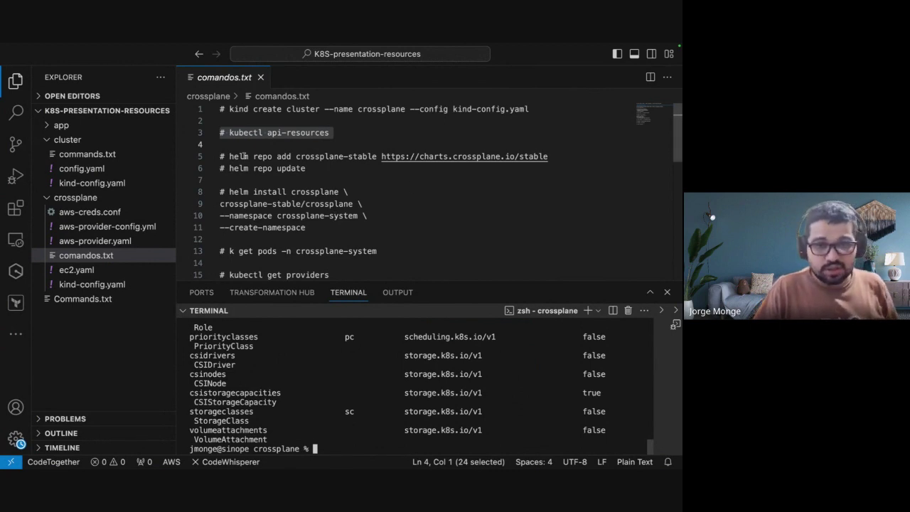
drag(229, 155, 550, 165)
key(super+c)
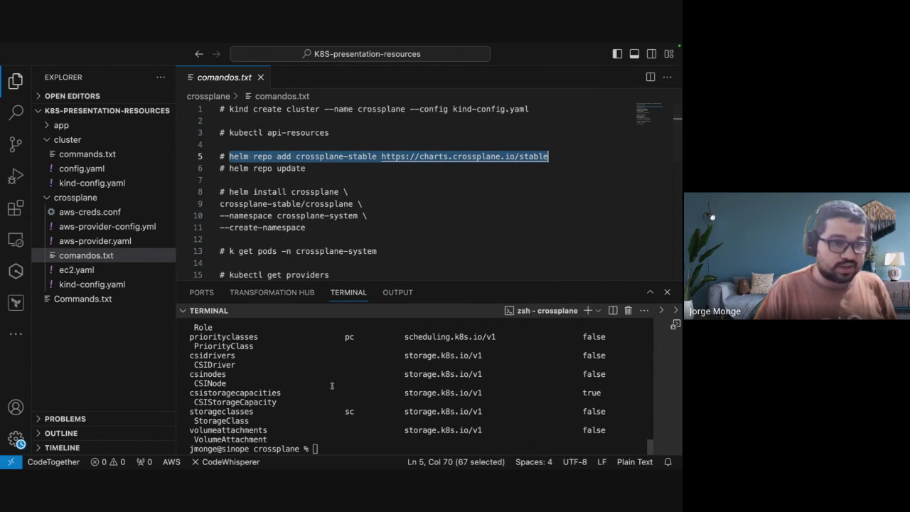
click(362, 450)
key(super+v)
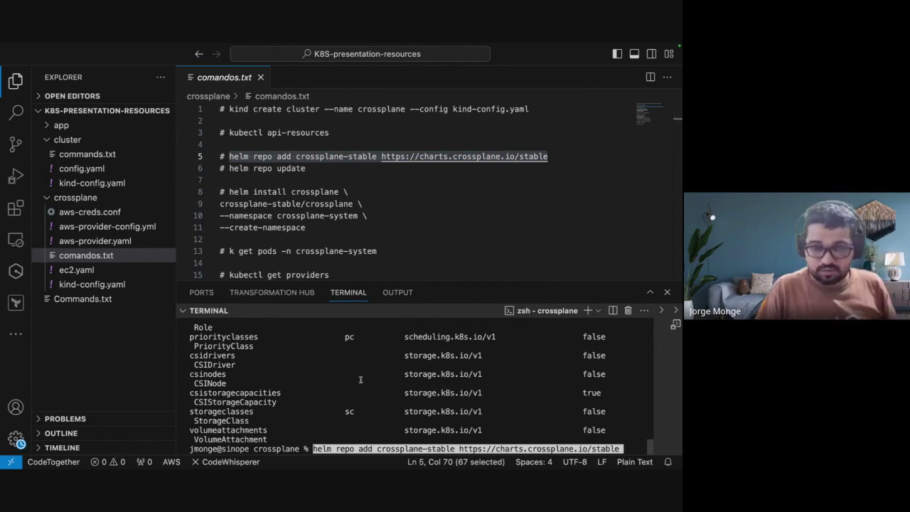
key(Up)
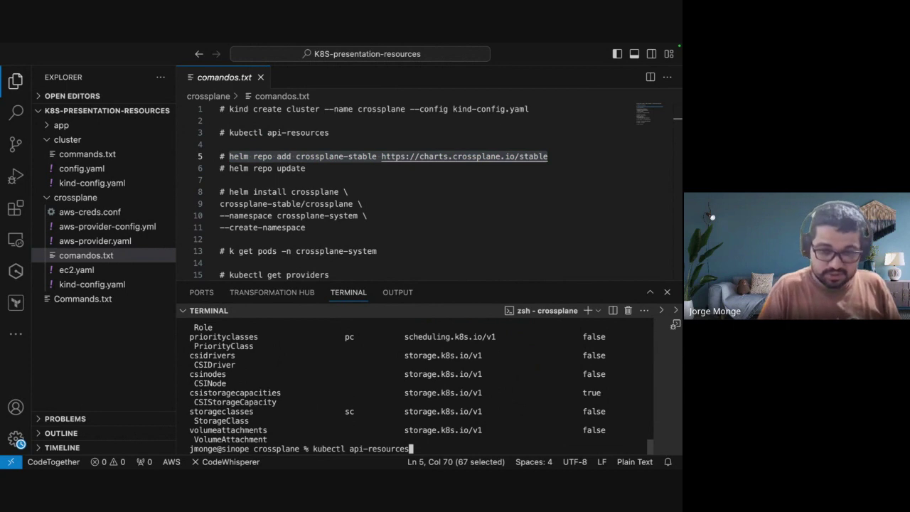
key(BackSpace)
key(BackSpace)
key(BackSpace)
key(BackSpace)
key(BackSpace)
key(BackSpace)
key(BackSpace)
key(BackSpace)
key(BackSpace)
key(BackSpace)
key(BackSpace)
key(BackSpace)
key(BackSpace)
key(BackSpace)
key(BackSpace)
key(BackSpace)
key(BackSpace)
key(BackSpace)
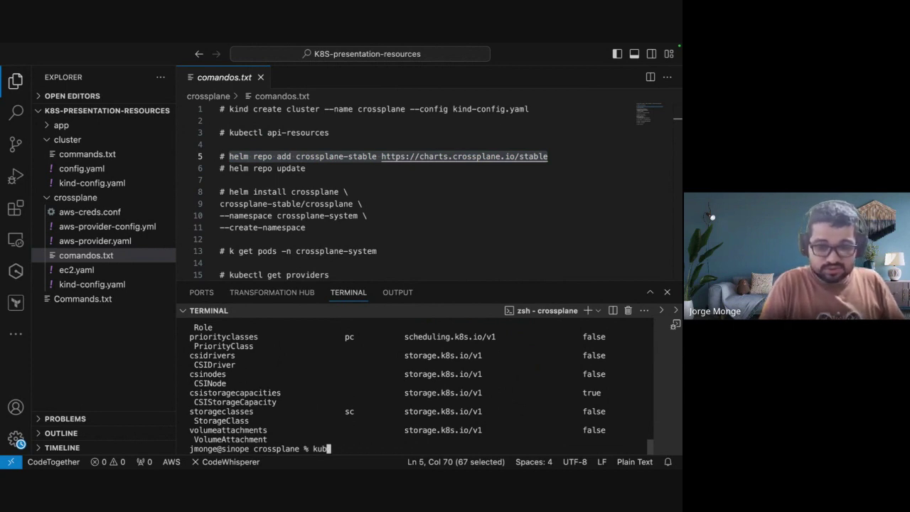
key(BackSpace)
key(BackSpace)
key(BackSpace)
List the configured Helm repositories by running "helm repo list" in the terminal.
text(helm )
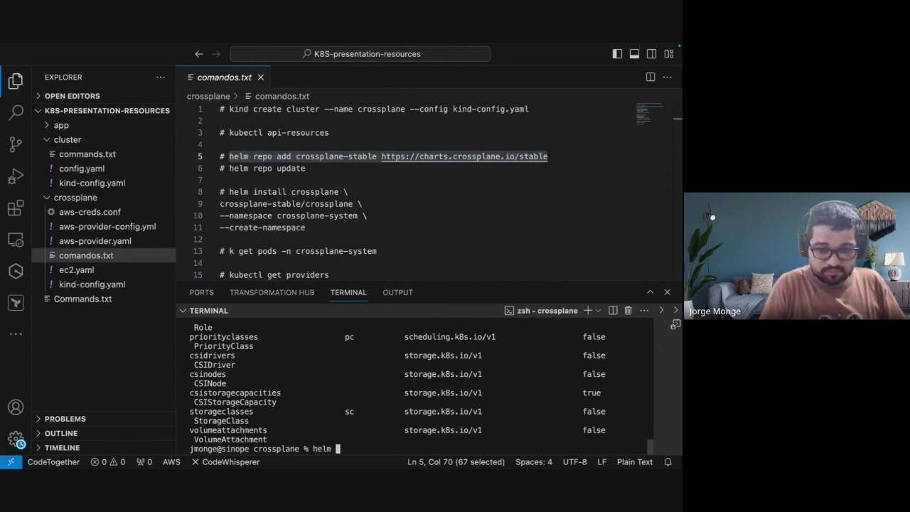
text(repo list)
key(Return)
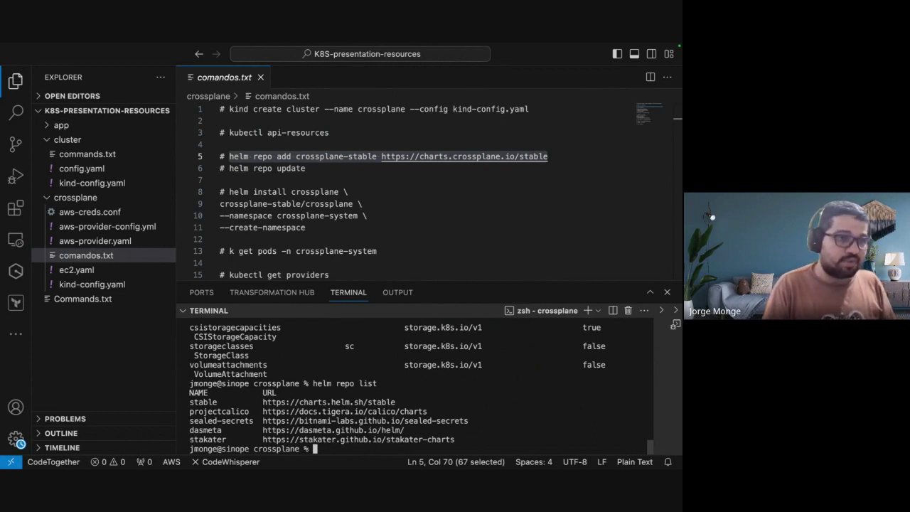
right_click(288, 157)
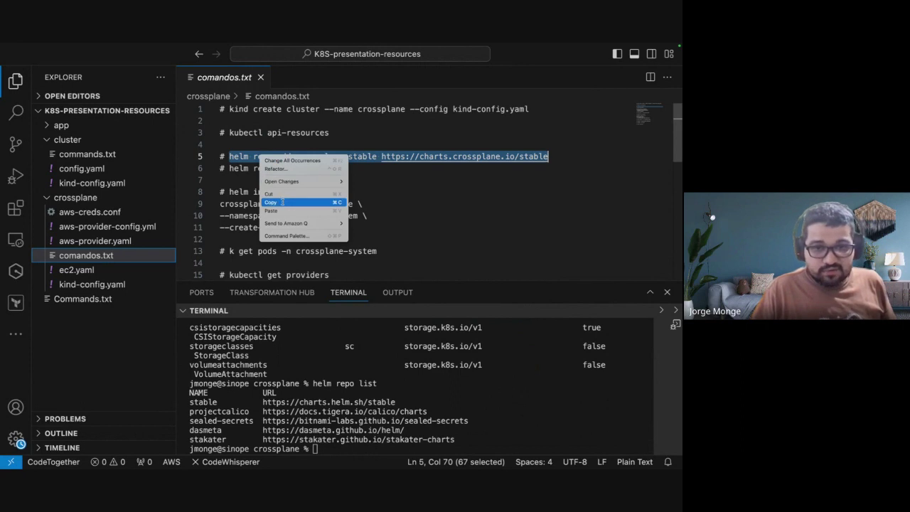
click(306, 203)
click(349, 405)
key(super+v)
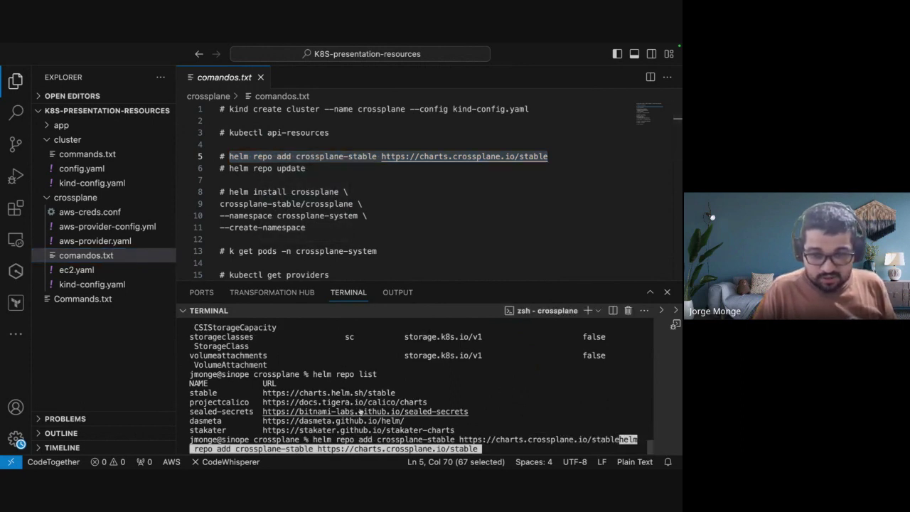
key(BackSpace)
key(BackSpace)
key(BackSpace)
key(BackSpace)
key(BackSpace)
key(BackSpace)
key(BackSpace)
key(BackSpace)
key(BackSpace)
key(BackSpace)
key(BackSpace)
key(BackSpace)
key(BackSpace)
key(BackSpace)
key(BackSpace)
key(BackSpace)
key(BackSpace)
key(BackSpace)
key(BackSpace)
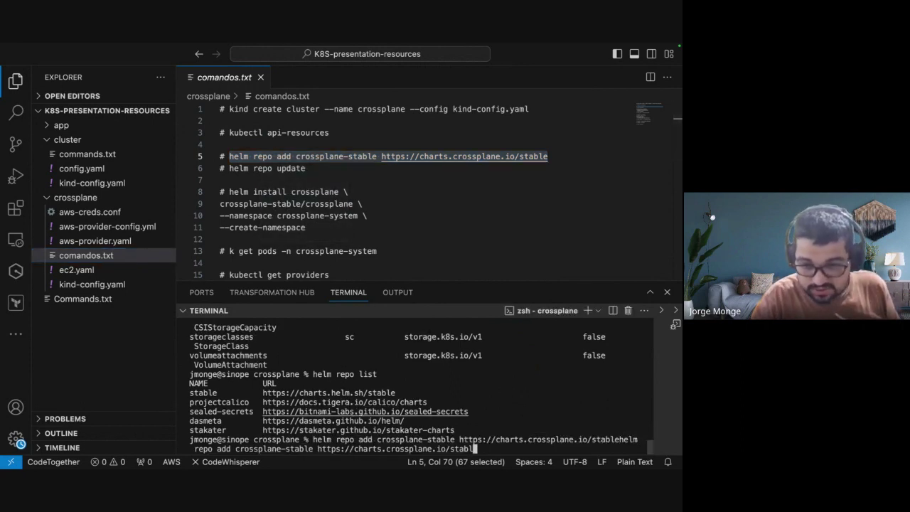
key(BackSpace)
key(BackSpace)
key(BackSpace)
key(BackSpace)
key(BackSpace)
key(BackSpace)
key(BackSpace)
key(BackSpace)
key(BackSpace)
key(BackSpace)
key(BackSpace)
key(BackSpace)
key(BackSpace)
key(BackSpace)
key(BackSpace)
key(BackSpace)
key(BackSpace)
key(BackSpace)
key(BackSpace)
key(BackSpace)
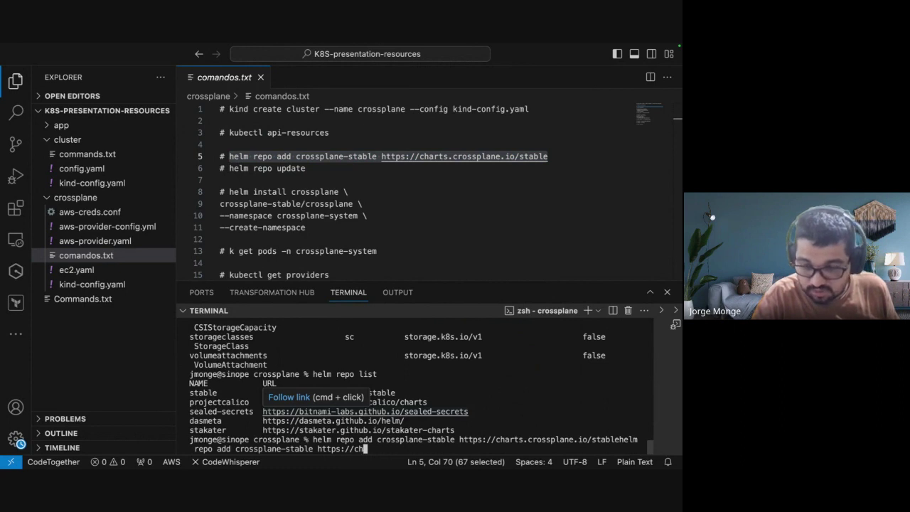
key(BackSpace)
key(BackSpace)
key(BackSpace)
key(BackSpace)
key(BackSpace)
key(BackSpace)
key(BackSpace)
key(BackSpace)
key(BackSpace)
key(BackSpace)
key(BackSpace)
key(BackSpace)
key(BackSpace)
key(BackSpace)
key(BackSpace)
key(BackSpace)
key(BackSpace)
key(BackSpace)
key(BackSpace)
key(BackSpace)
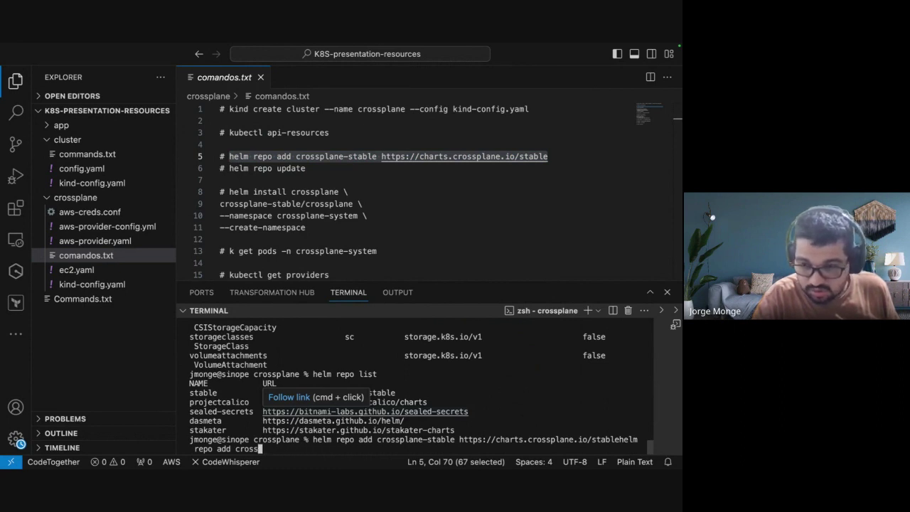
key(BackSpace)
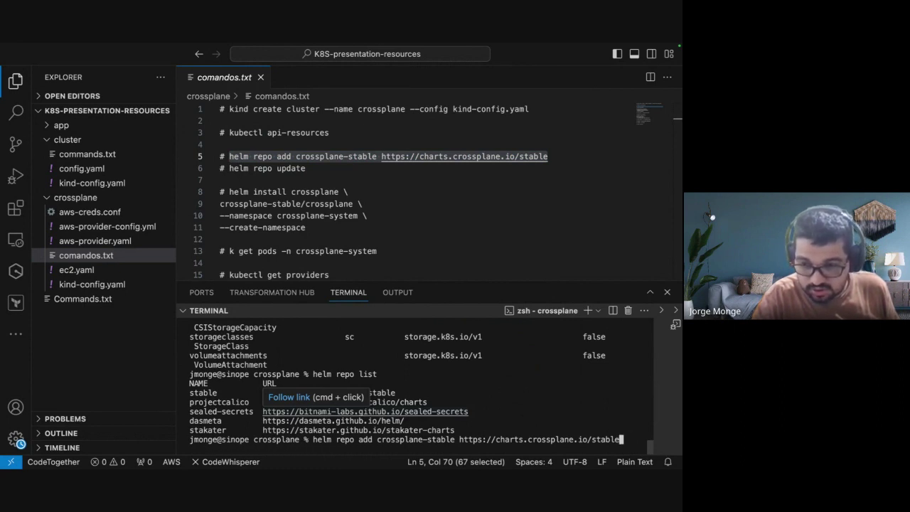
key(Return)
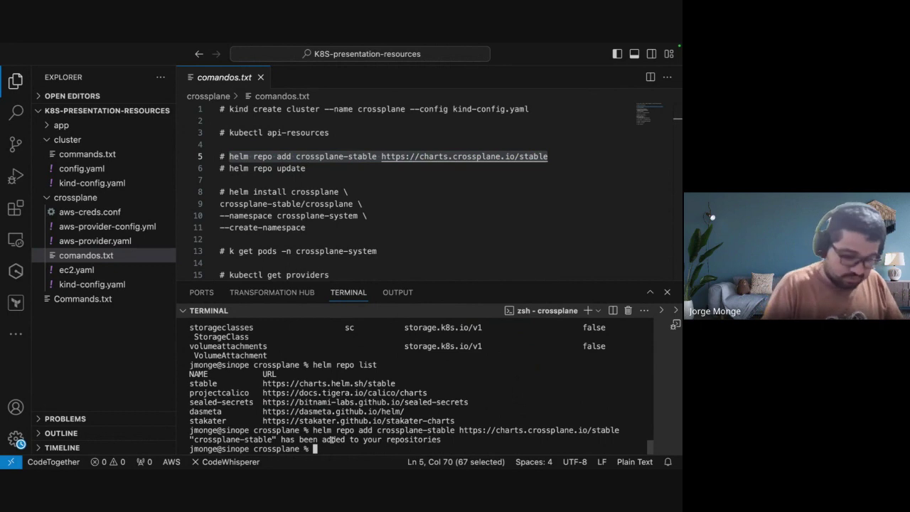
Refresh the Helm chart repositories by running "helm repo update" in the terminal.
text(helm)
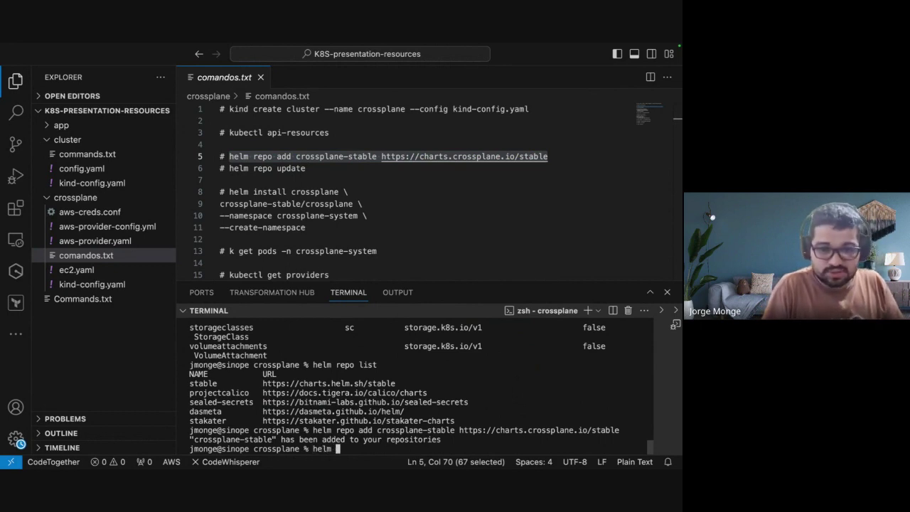
text( repo )
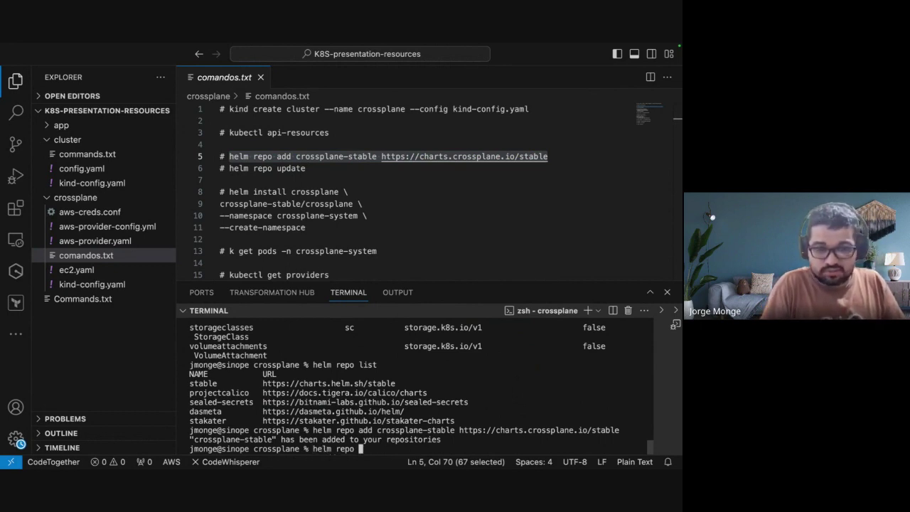
text(update)
key(Return)
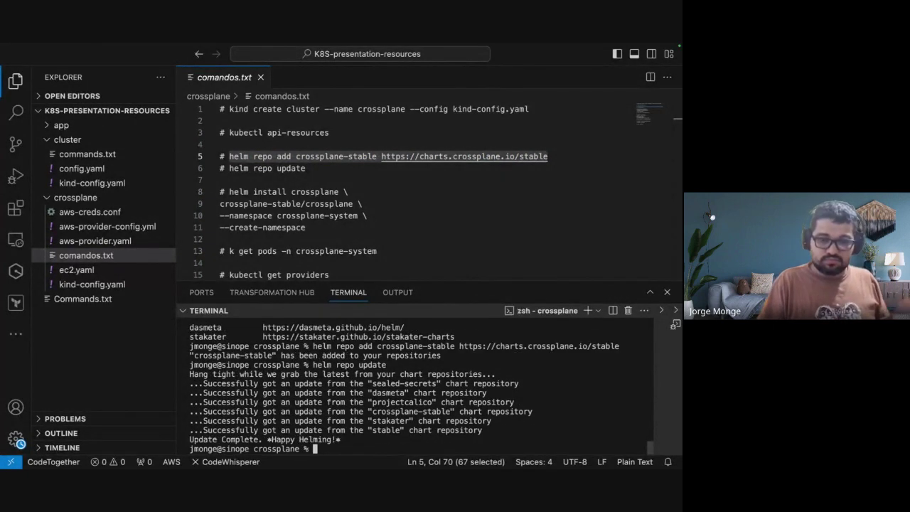
Run "helm repo list" again and check the crossplane-stable entry and its URL.
text(helm)
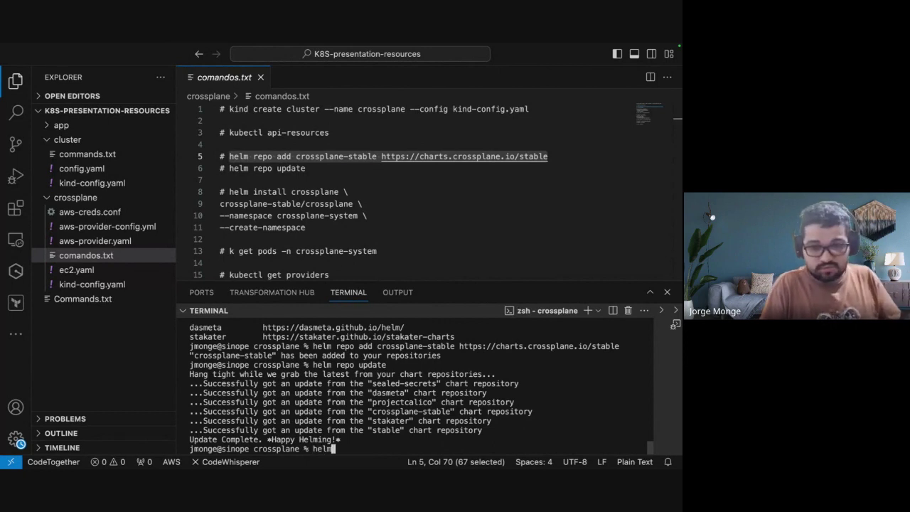
text( repo list)
key(Return)
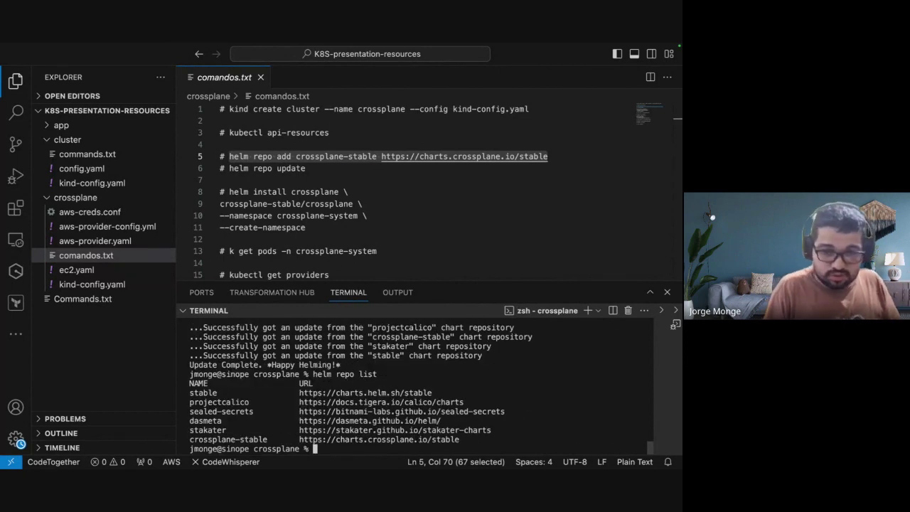
double_click(252, 439)
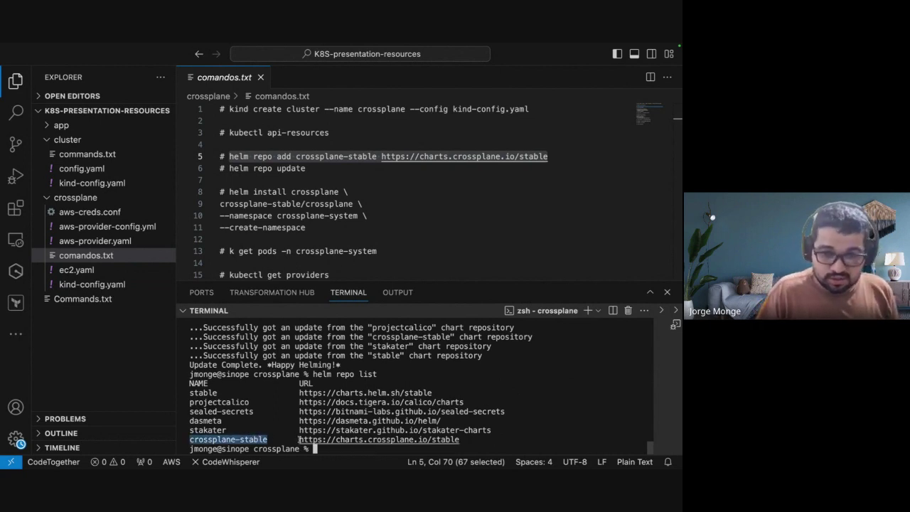
triple_click(254, 439)
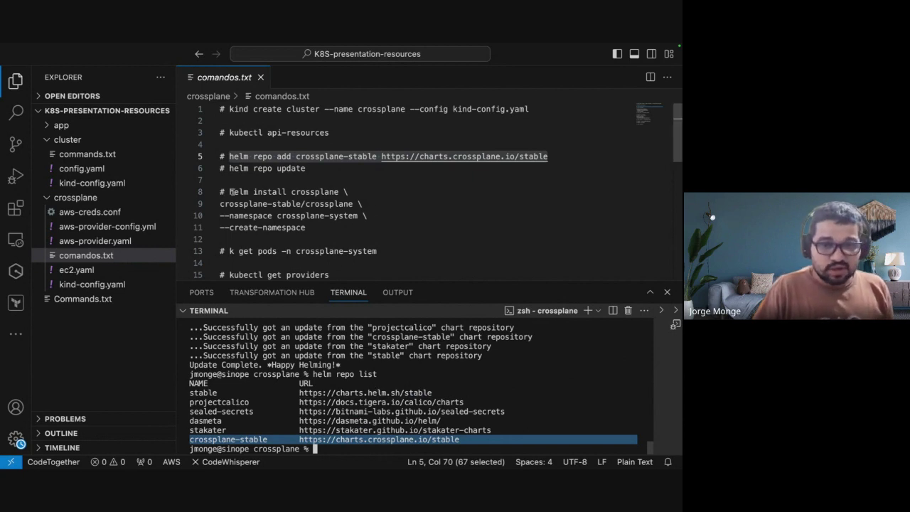
Copy the multi-line "helm install crossplane" command, including its namespace options, from comandos.txt.
drag(229, 192, 332, 235)
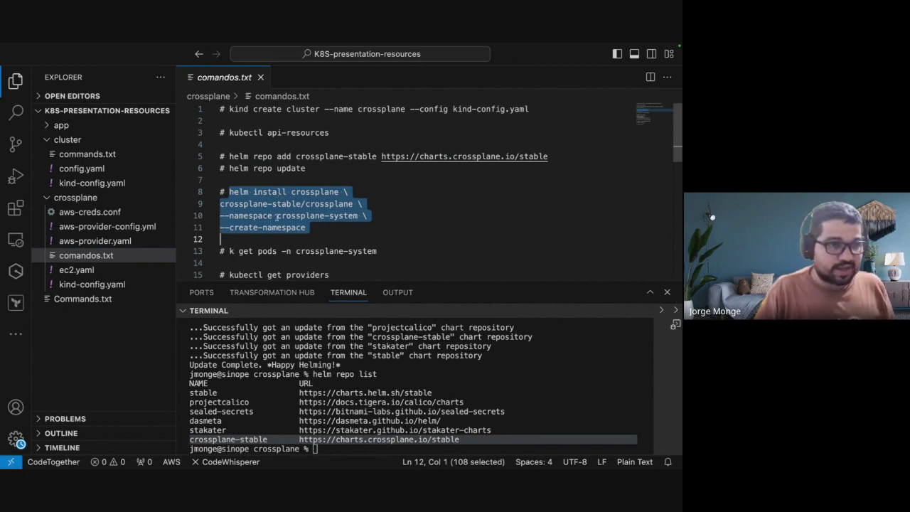
right_click(298, 199)
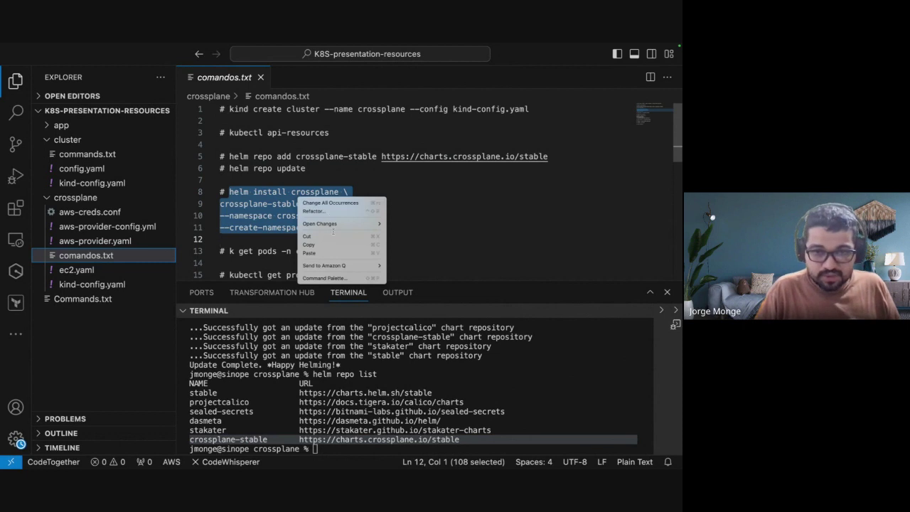
click(317, 244)
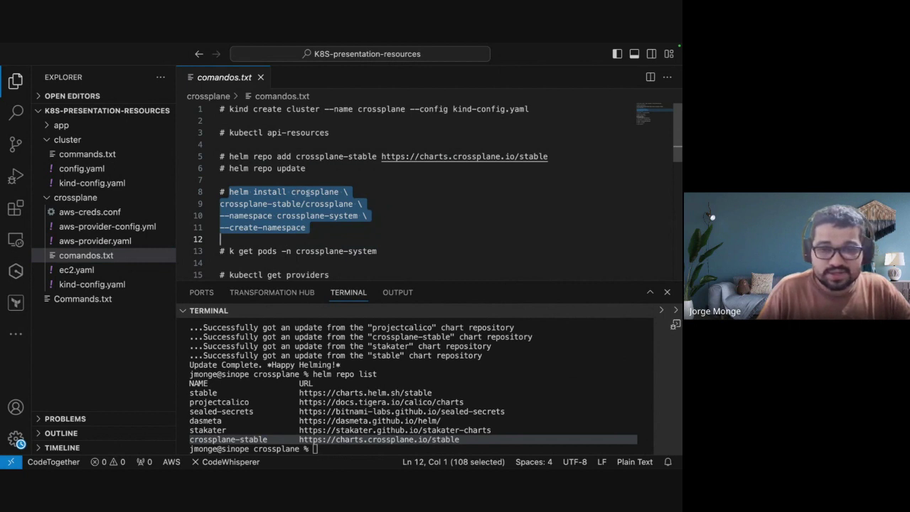
Examine the release name and chart reference in the helm install command, comparing the repository part with crossplane-stable in the repository list.
double_click(308, 192)
click(285, 204)
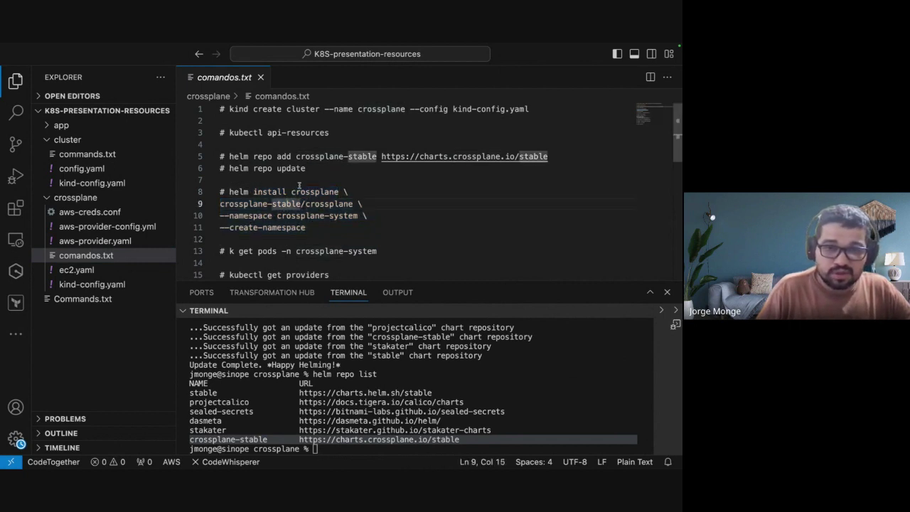
double_click(302, 192)
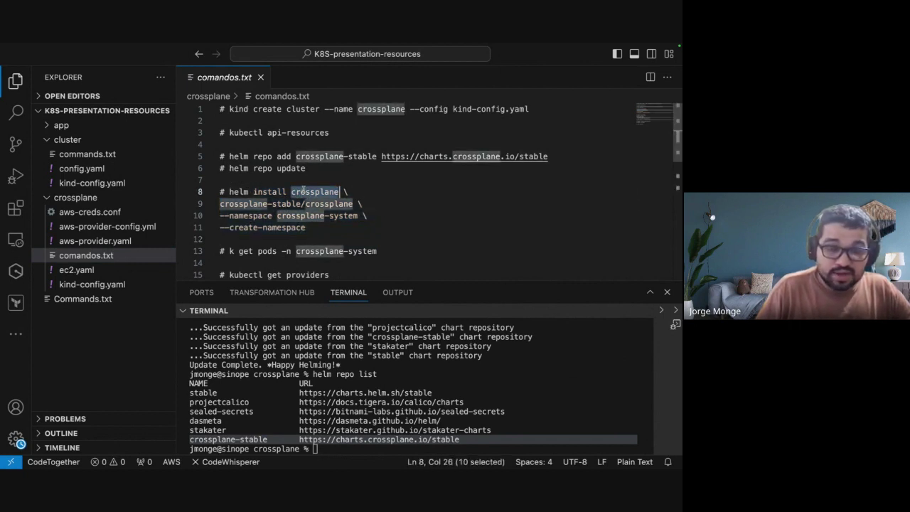
click(324, 191)
click(223, 204)
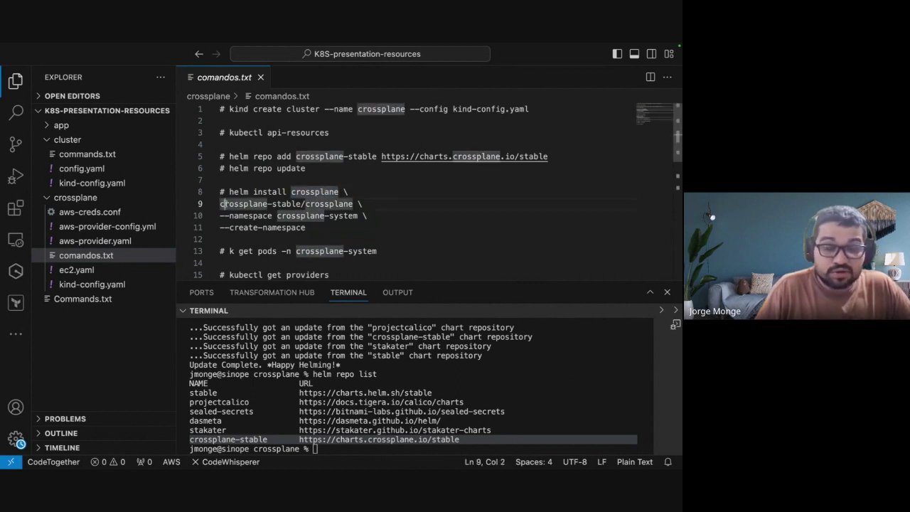
click(218, 204)
click(263, 204)
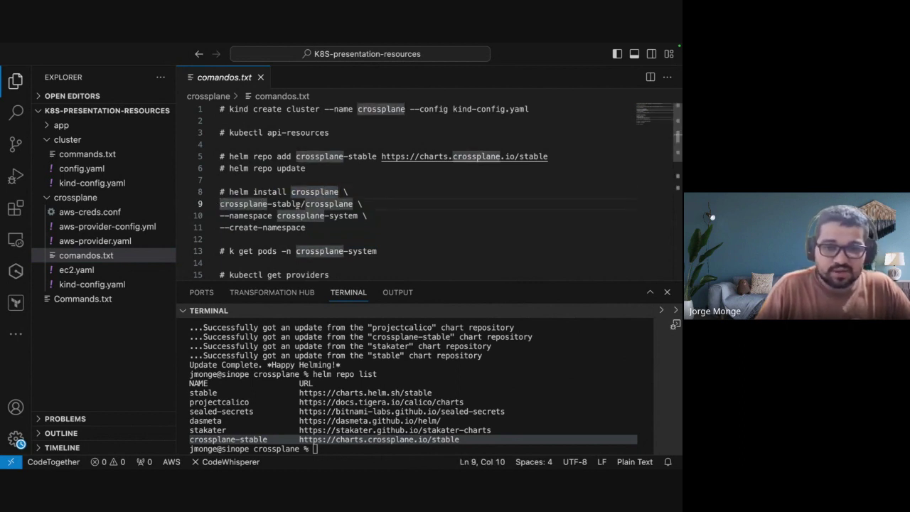
double_click(296, 204)
click(237, 441)
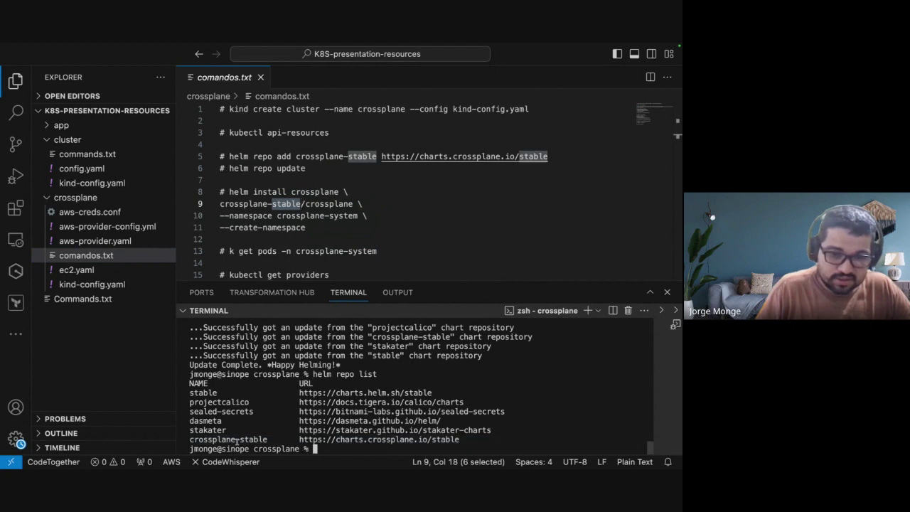
double_click(237, 440)
double_click(325, 204)
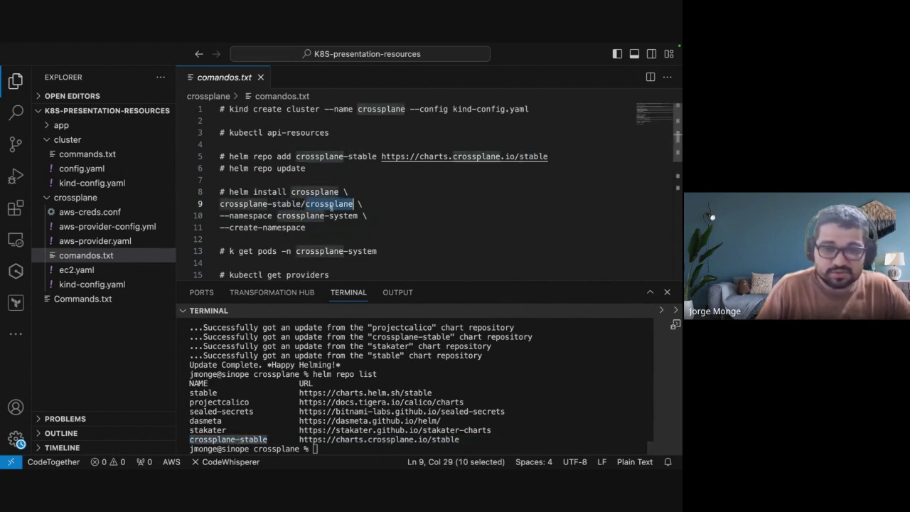
Examine the "--namespace crossplane-system" and "--create-namespace" options of the helm install command in comandos.txt.
double_click(251, 216)
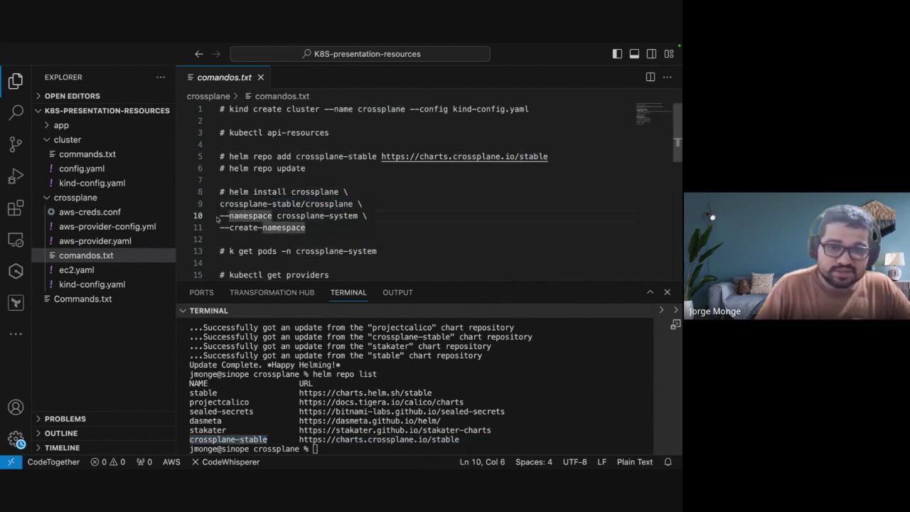
double_click(344, 215)
triple_click(325, 216)
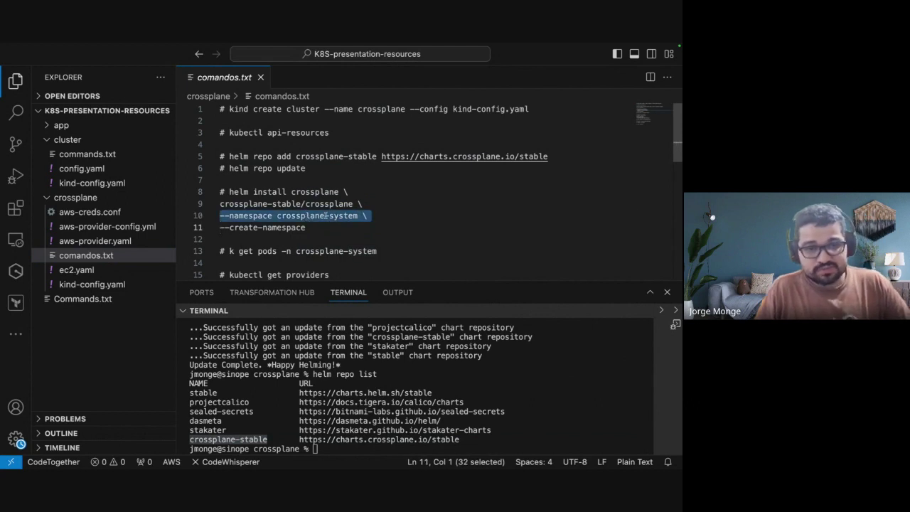
click(231, 227)
triple_click(231, 227)
Run the helm install command from comandos.txt, installing crossplane-stable/crossplane as crossplane into a newly created crossplane-system namespace, and check the release output.
drag(307, 227, 337, 443)
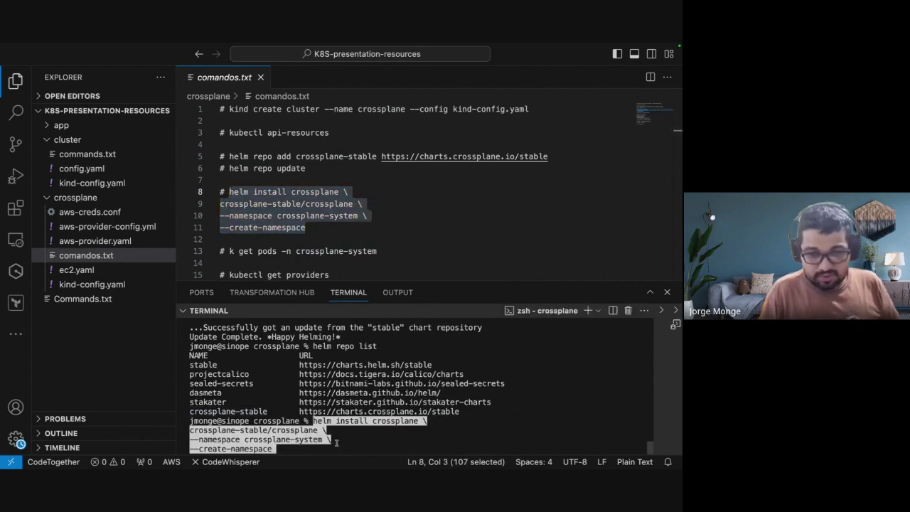
key(Return)
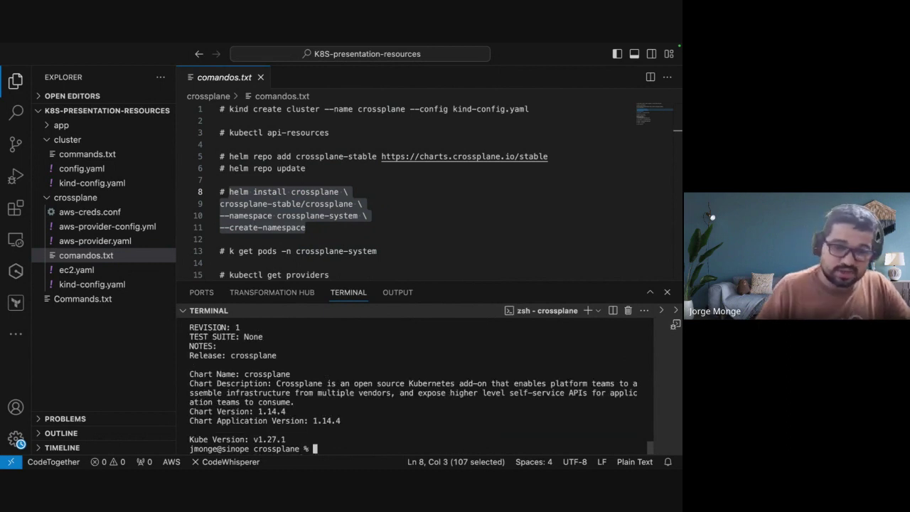
double_click(355, 383)
click(331, 410)
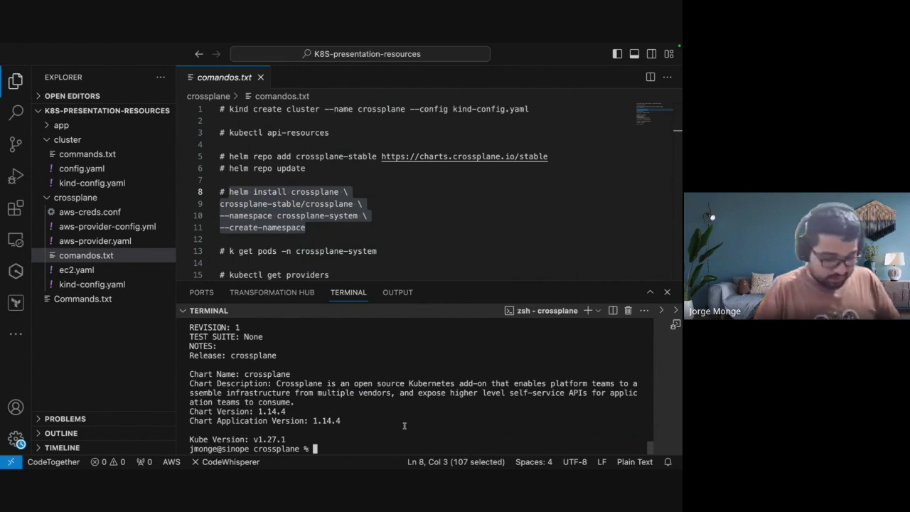
text(helm)
key(BackSpace)
key(BackSpace)
key(BackSpace)
key(BackSpace)
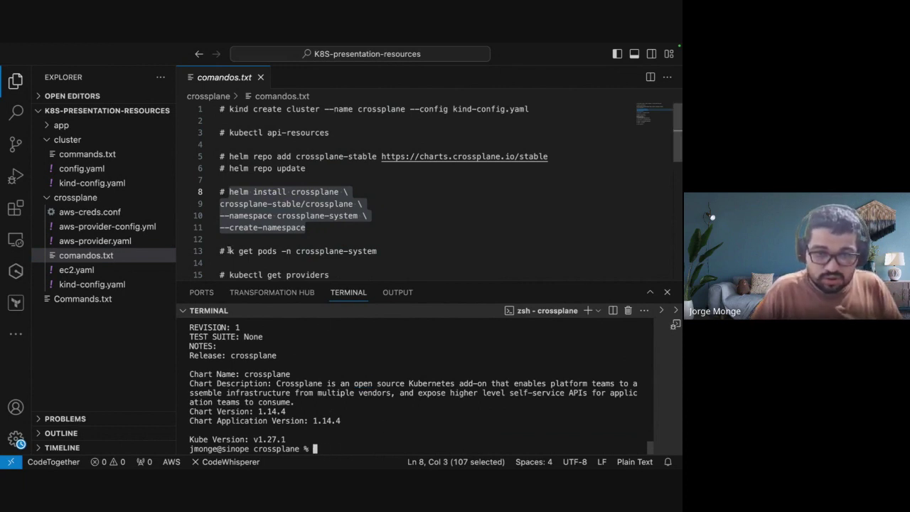
Run "k get pods -n crossplane-system" from comandos.txt in the terminal and check the status of the listed pods.
drag(229, 251, 381, 251)
key(super+c)
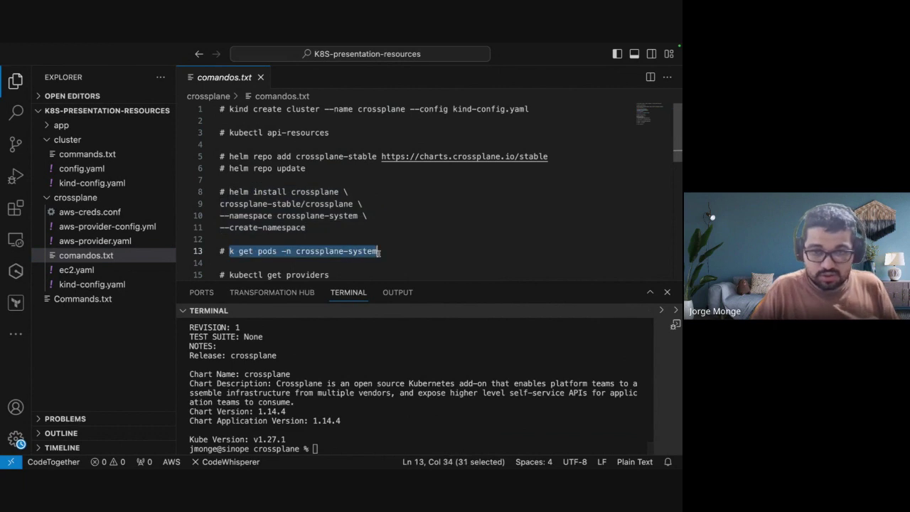
click(326, 448)
key(super+v)
key(Return)
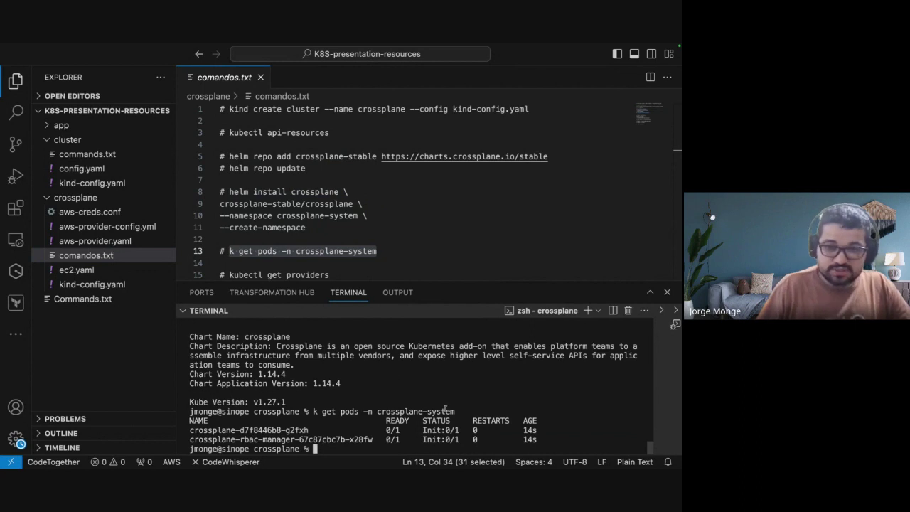
double_click(319, 431)
triple_click(346, 440)
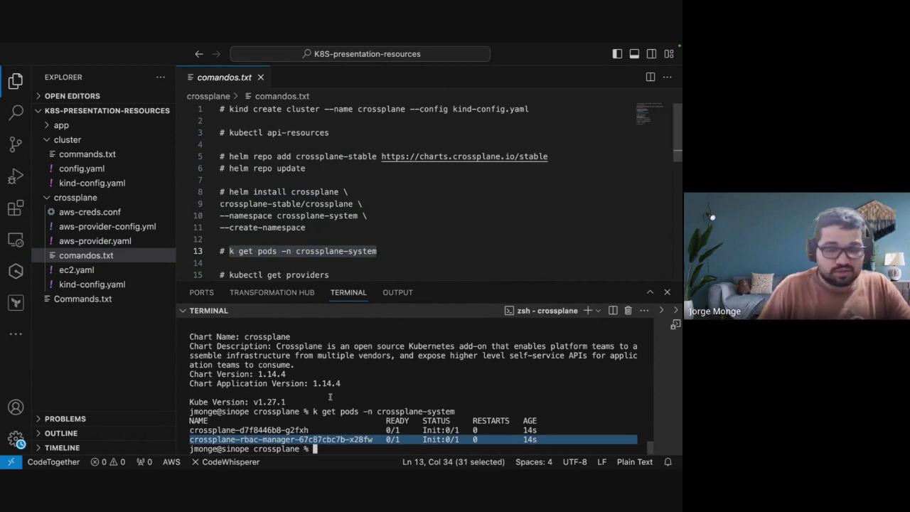
click(344, 444)
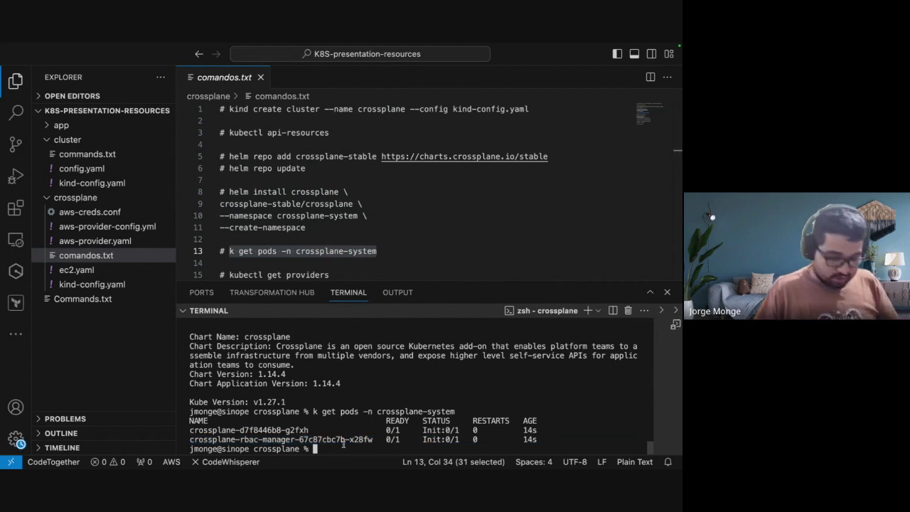
Rerun "kubectl api-resources" from the command history and look through the cluster's resource list.
text(helm install crossplane \ crossplane-stable/crossplane \ --namespace crossplane-system \ --create-namespace)
key(Up)
key(Up)
key(Up)
key(Up)
key(Up)
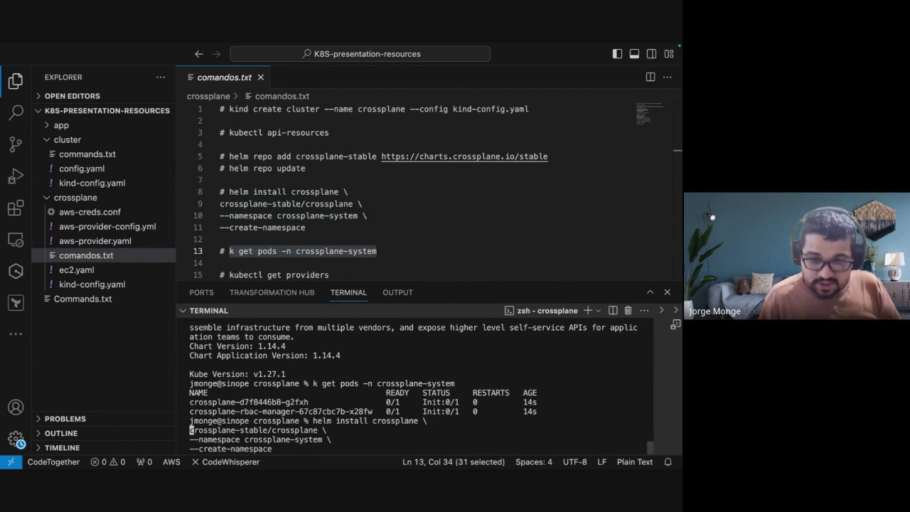
key(Up)
key(Up)
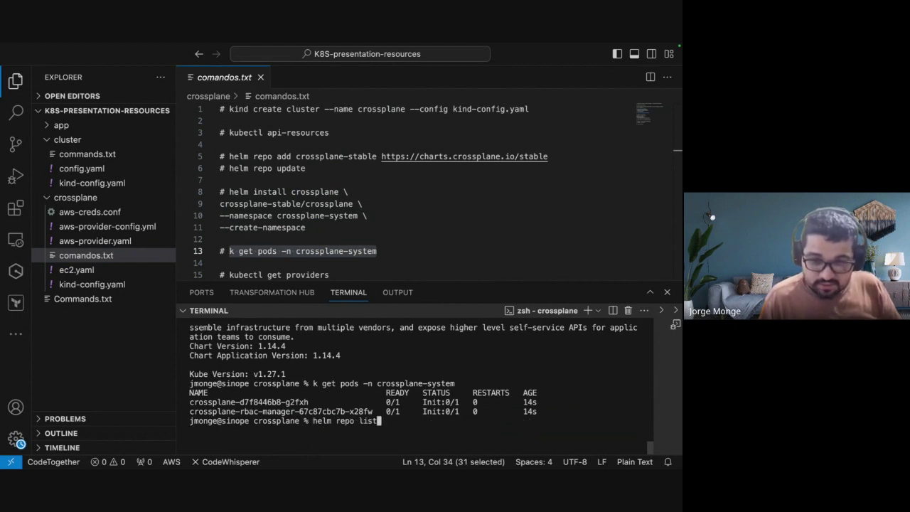
key(Return)
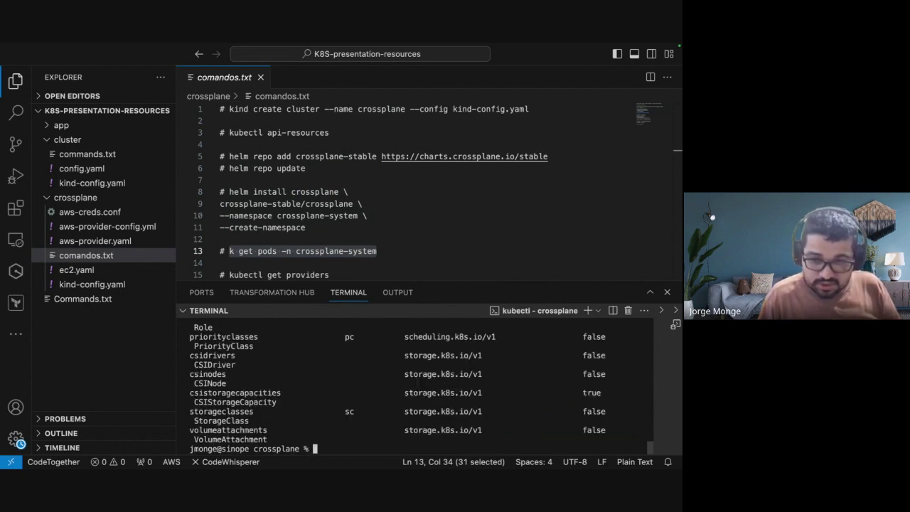
scroll(285, 405, up, 5)
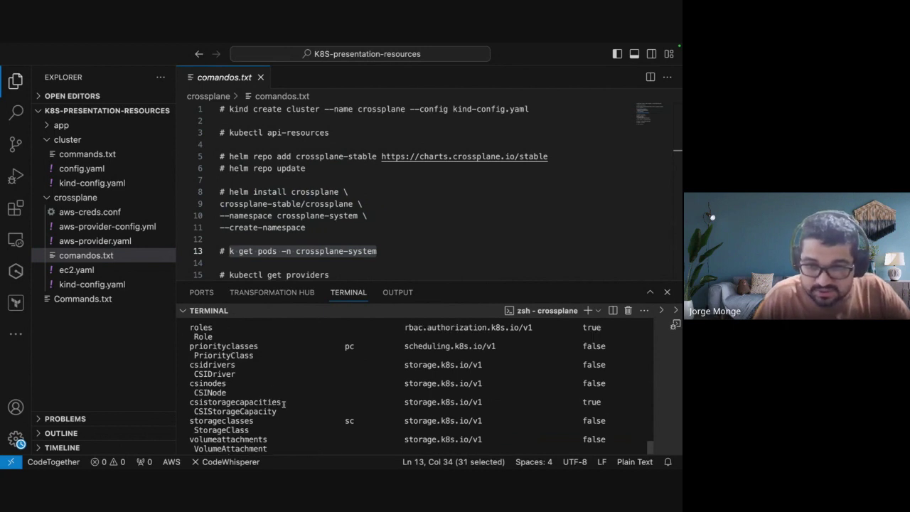
scroll(287, 411, up, 3)
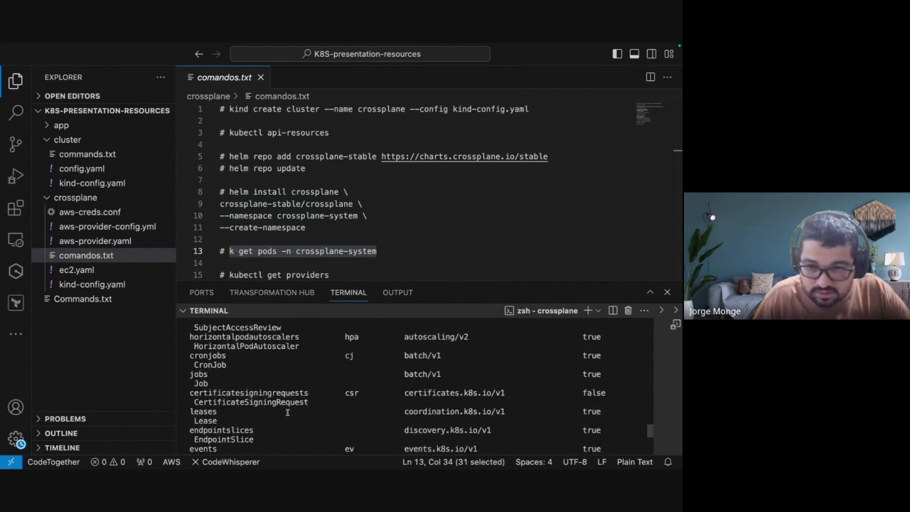
scroll(287, 413, up, 5)
scroll(288, 413, up, 5)
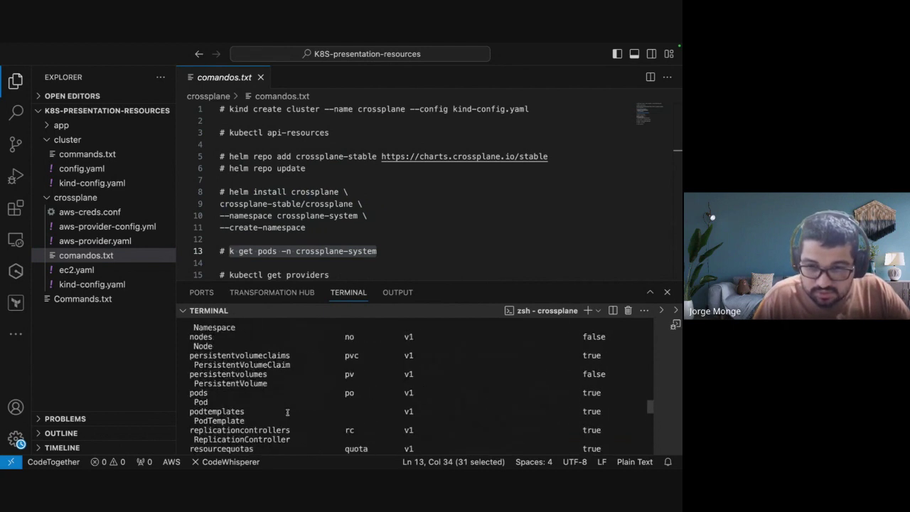
scroll(298, 414, down, 15)
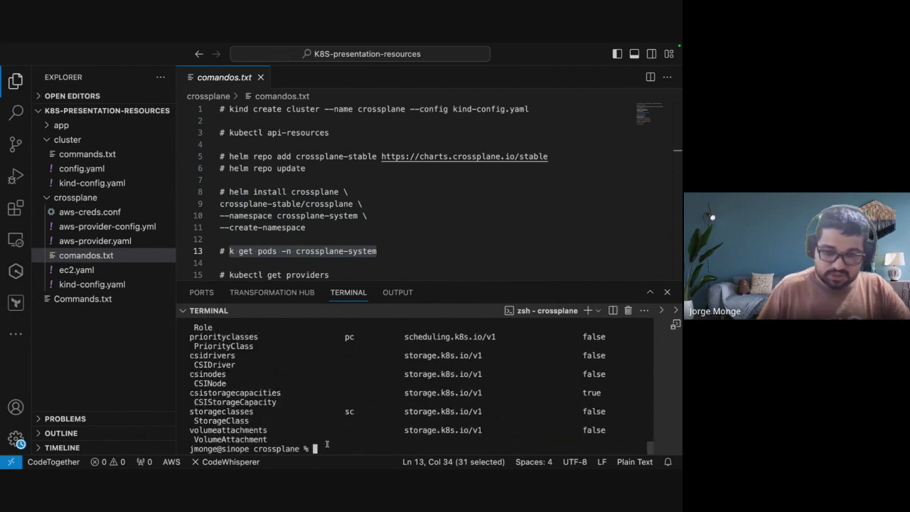
Run "k get pods -n crossplane-system" again to recheck the Crossplane pods.
key(super+v)
key(Up)
key(Down)
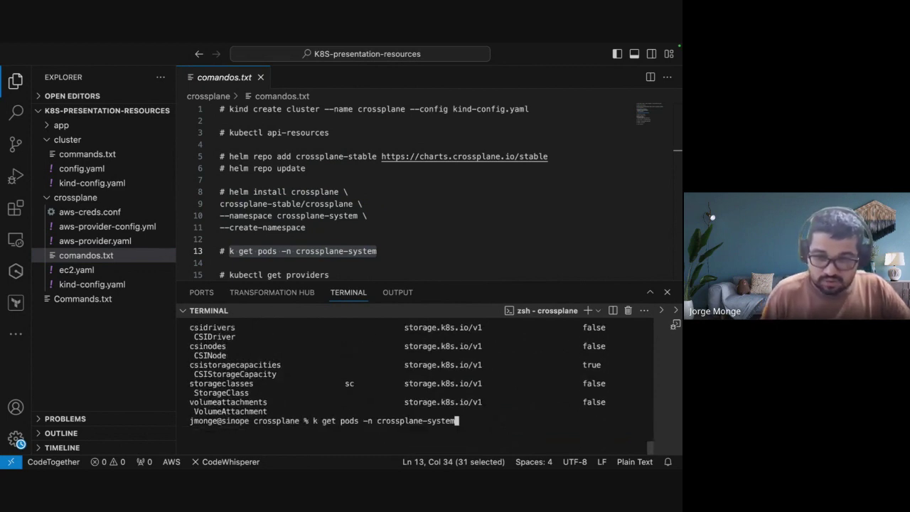
key(Return)
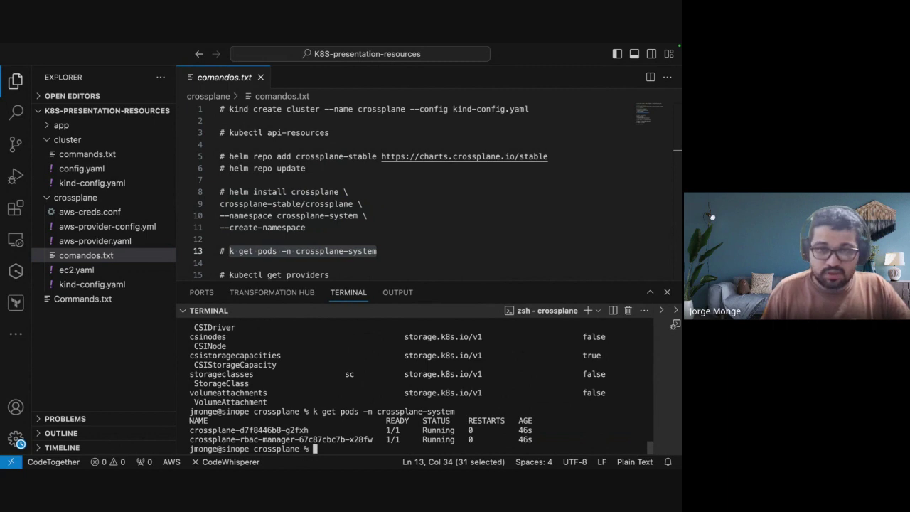
Copy "kubectl get providers" from comandos.txt and run it in the terminal.
click(313, 258)
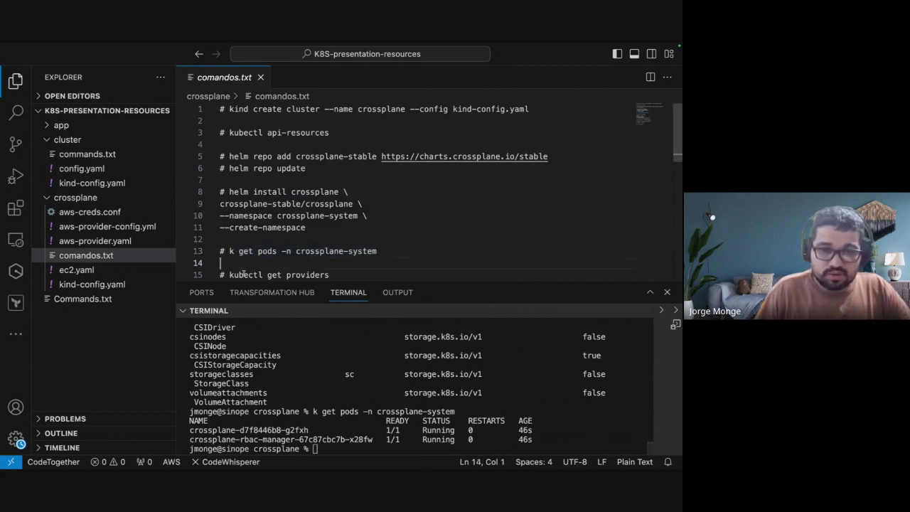
drag(229, 275, 332, 274)
key(super+c)
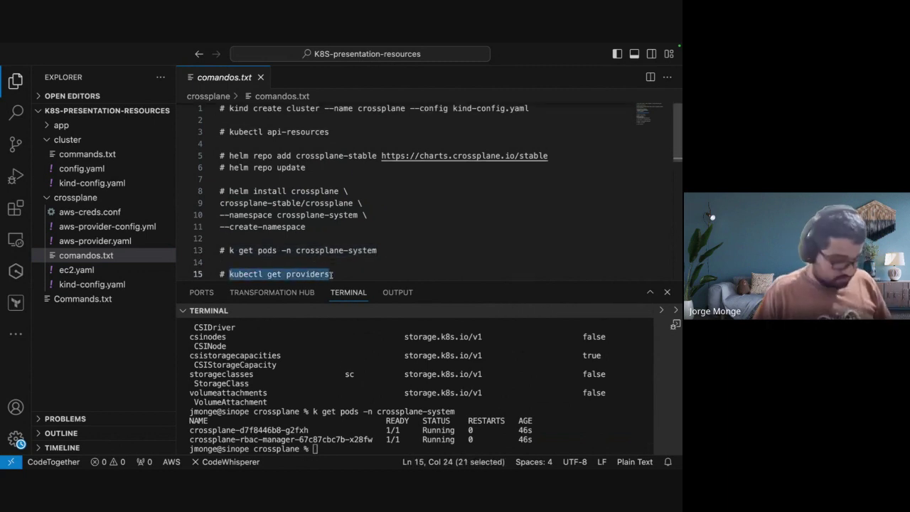
click(313, 449)
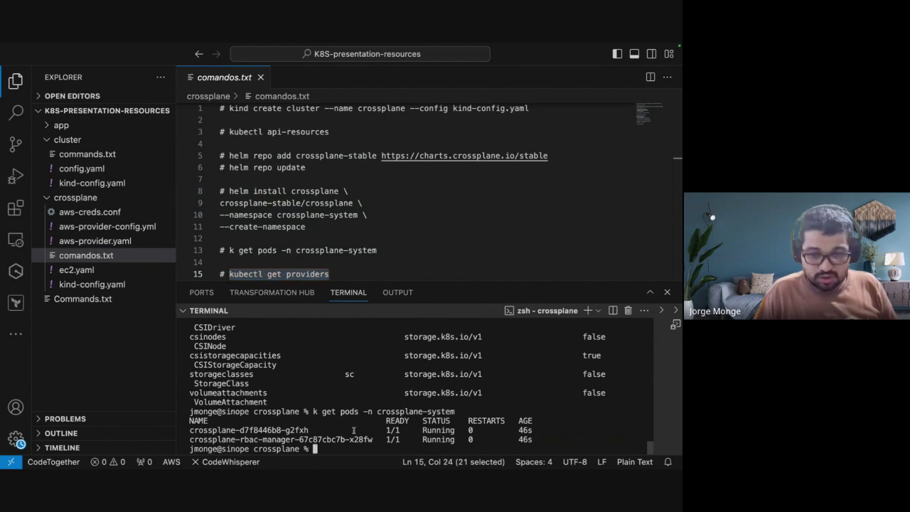
key(super+v)
key(Return)
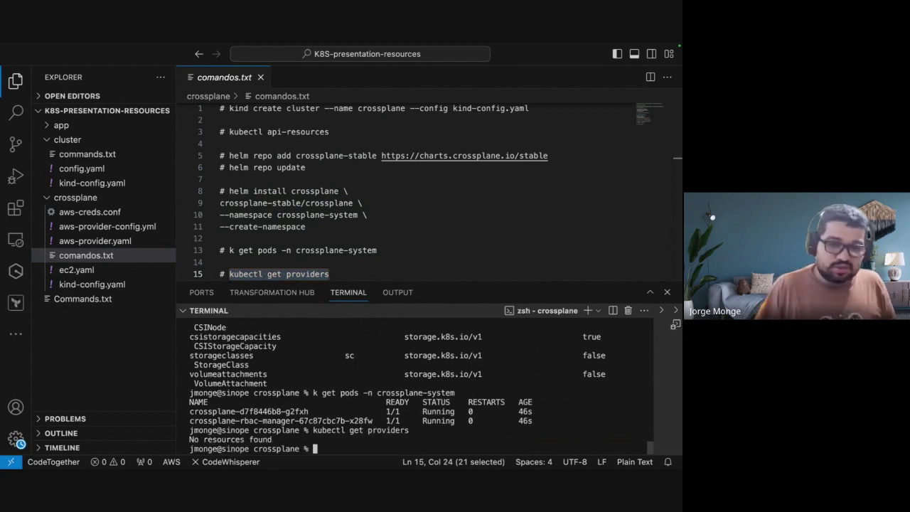
Filter the API resources for providers by running "kubectl api-resources | grep providers".
key(Up)
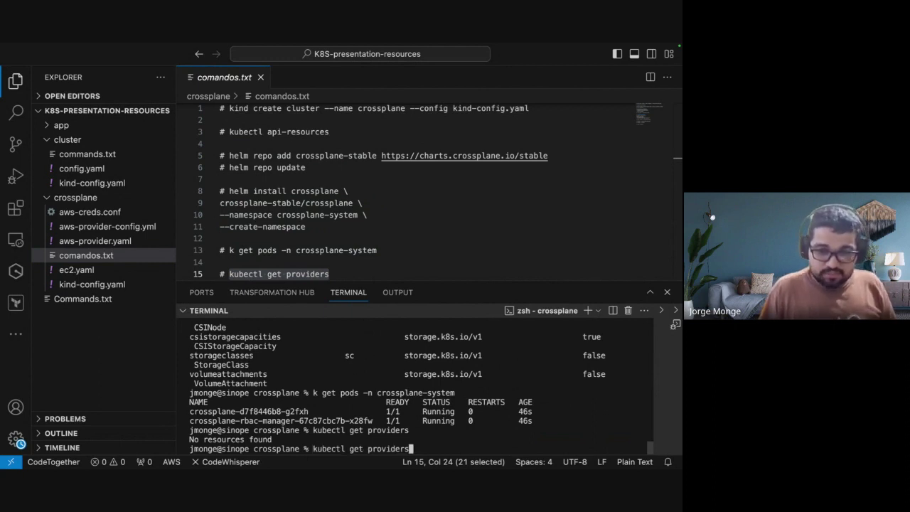
key(Up)
key(Up)
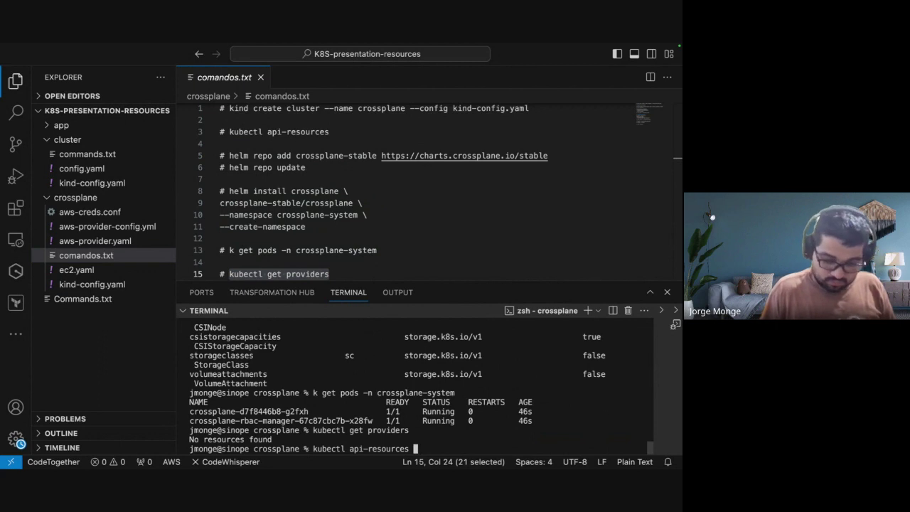
text(| grep )
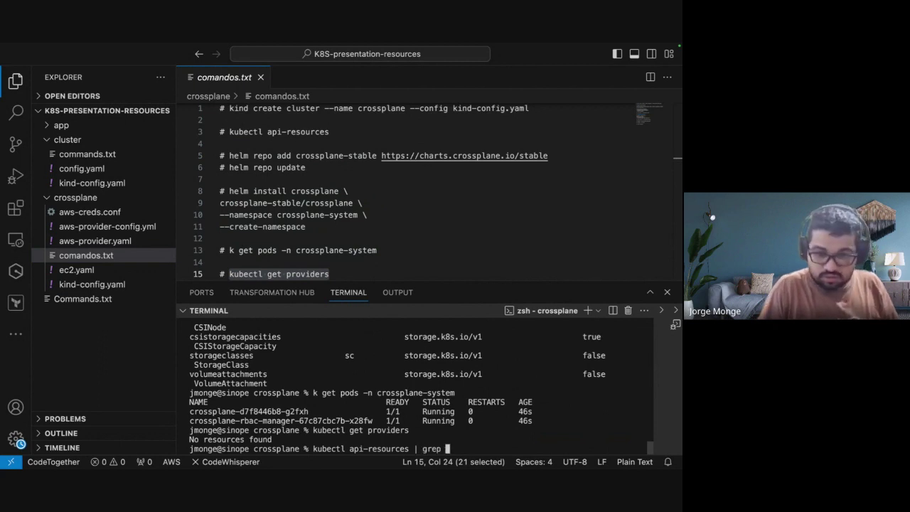
text(providers)
key(Return)
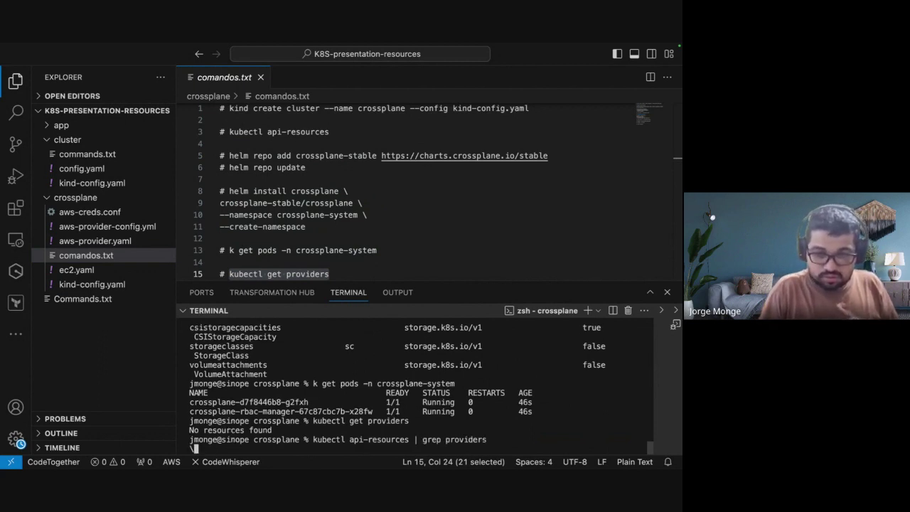
text(\)
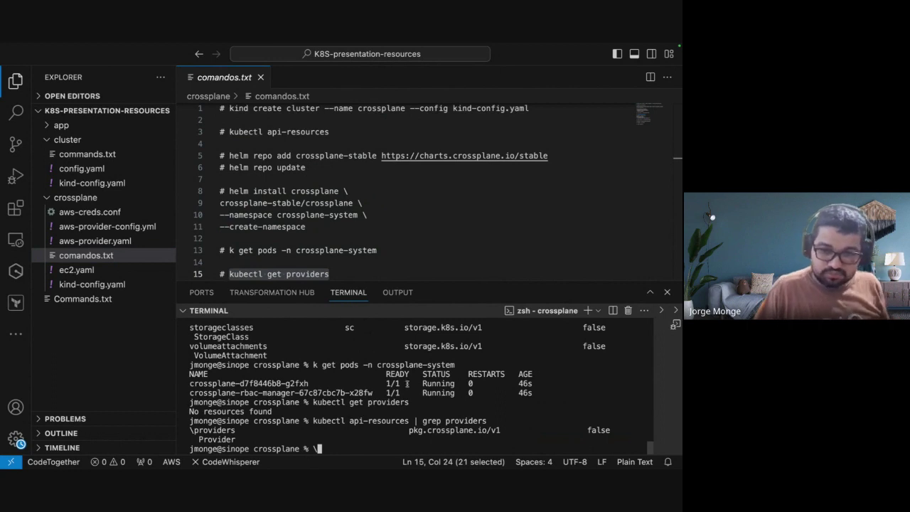
Examine the providers entry in the filtered output, including its resource name and API version.
double_click(446, 439)
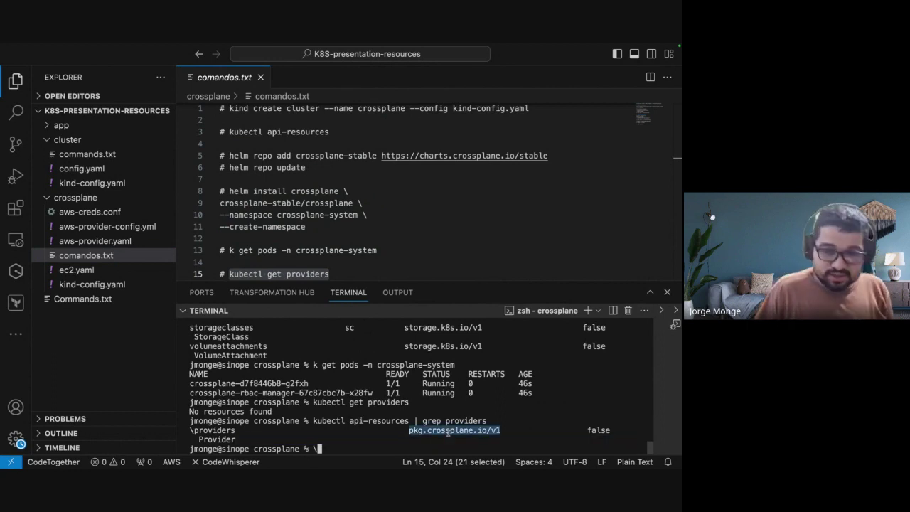
triple_click(448, 432)
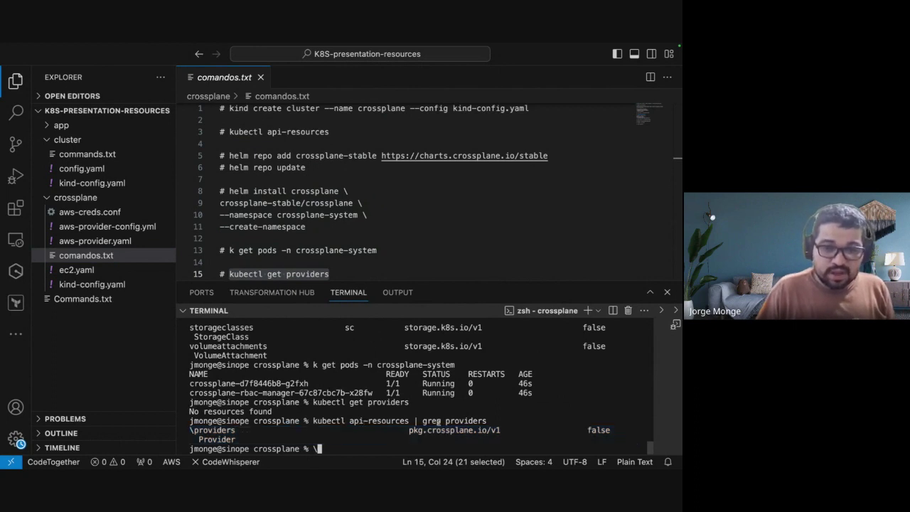
double_click(435, 422)
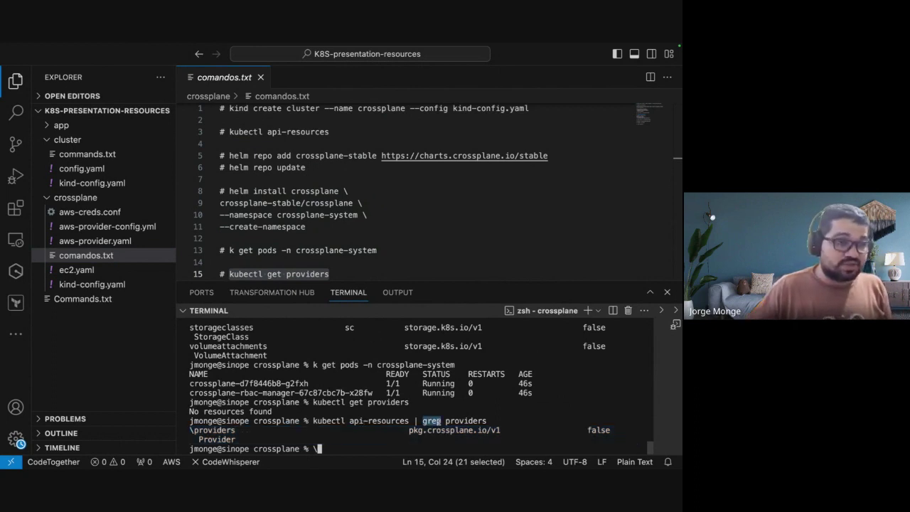
triple_click(469, 432)
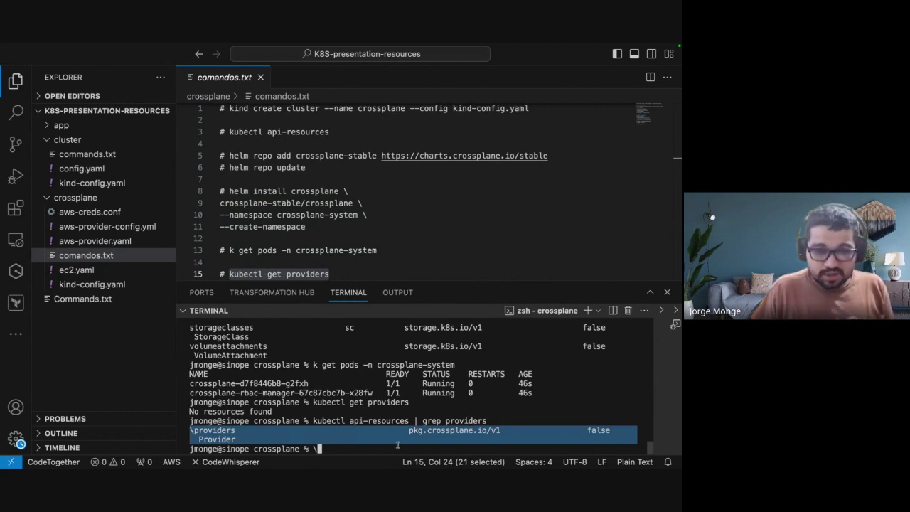
click(221, 434)
double_click(217, 431)
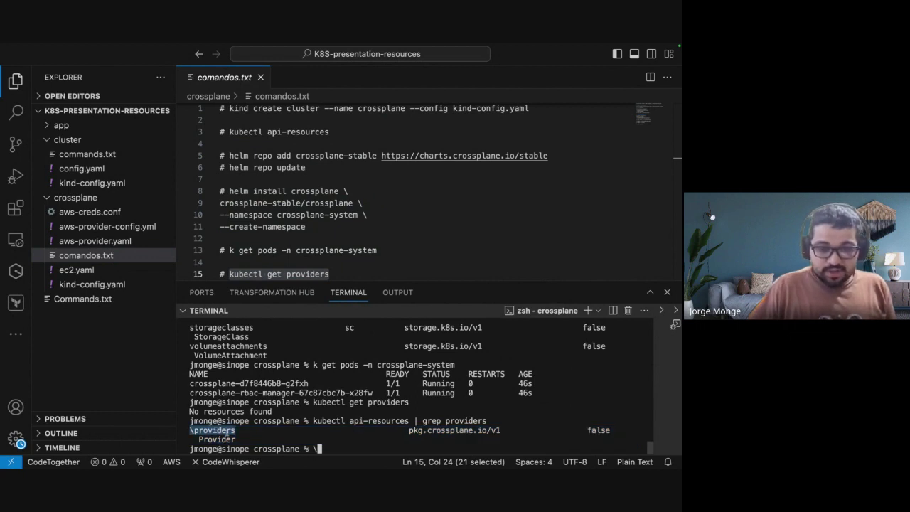
double_click(472, 430)
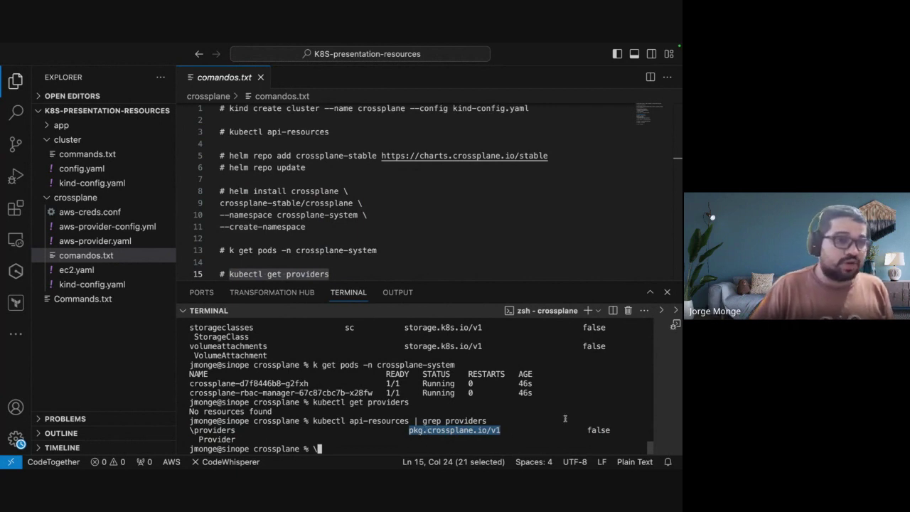
click(448, 433)
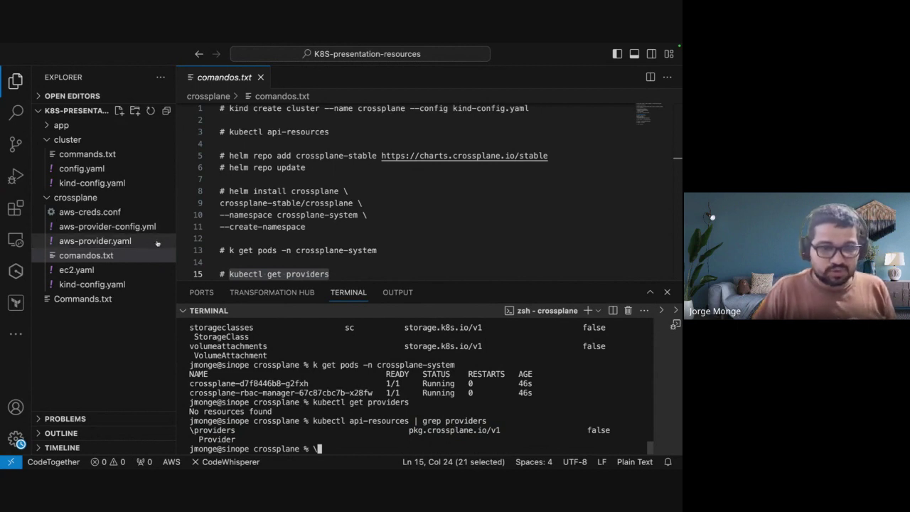
Locate the create secret command in comandos.txt, view the crossplane-poc IAM user's permissions in Chrome, and return to VS Code.
scroll(360, 222, down, 4)
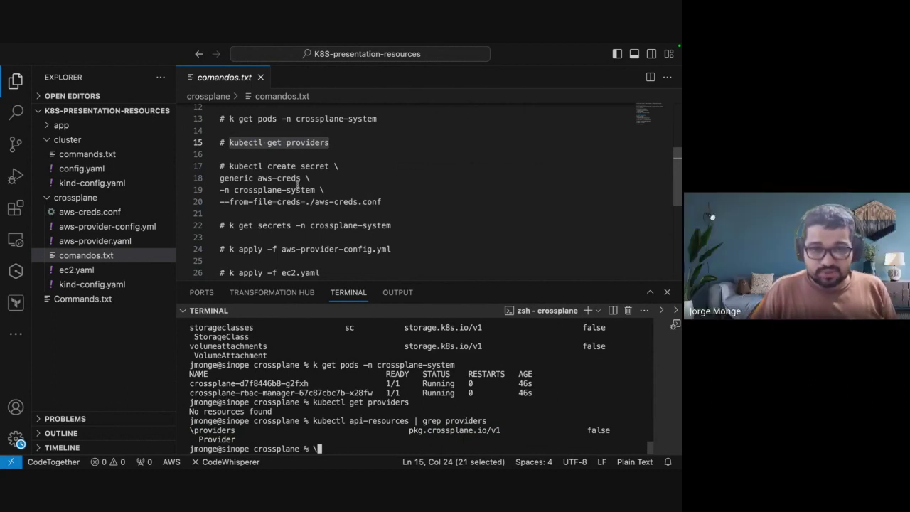
double_click(258, 169)
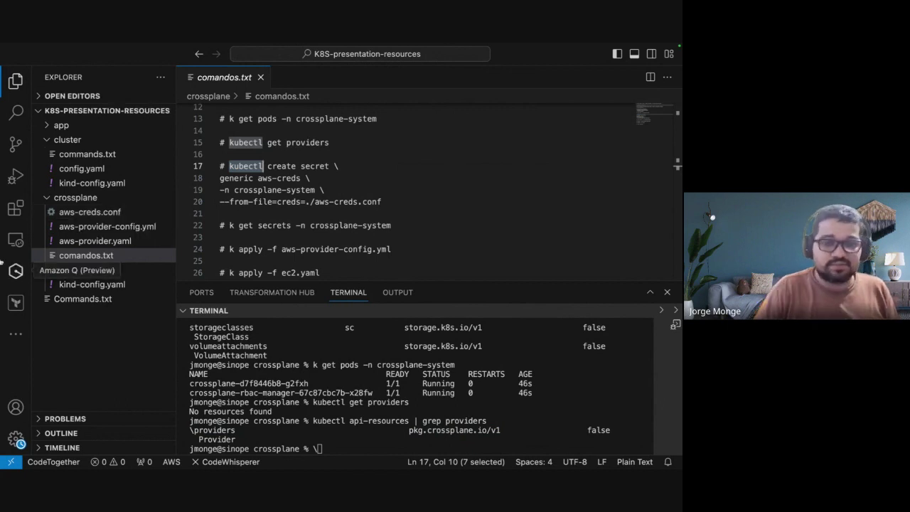
key(ctrl+Up)
click(309, 71)
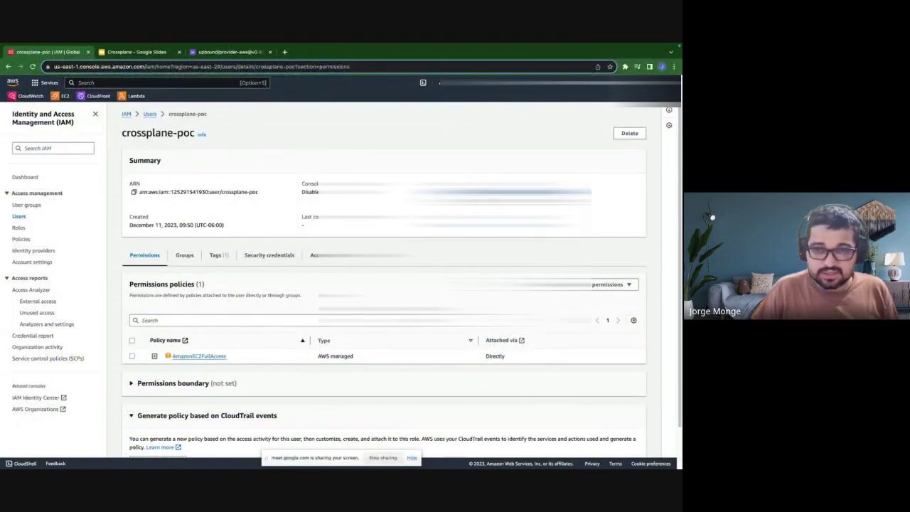
key(ctrl+Up)
click(443, 81)
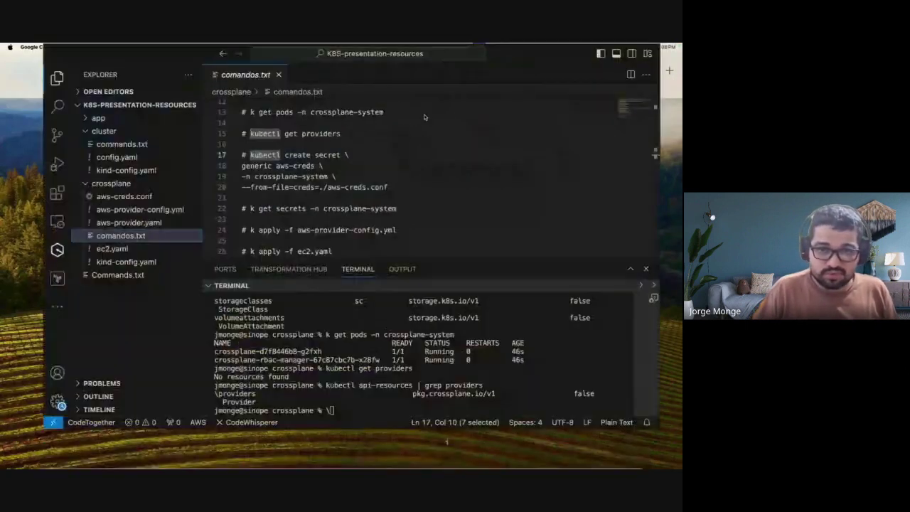
Copy the kubectl create secret command from comandos.txt and run it, creating generic secret aws-creds in crossplane-system from ./aws-creds.conf.
click(229, 177)
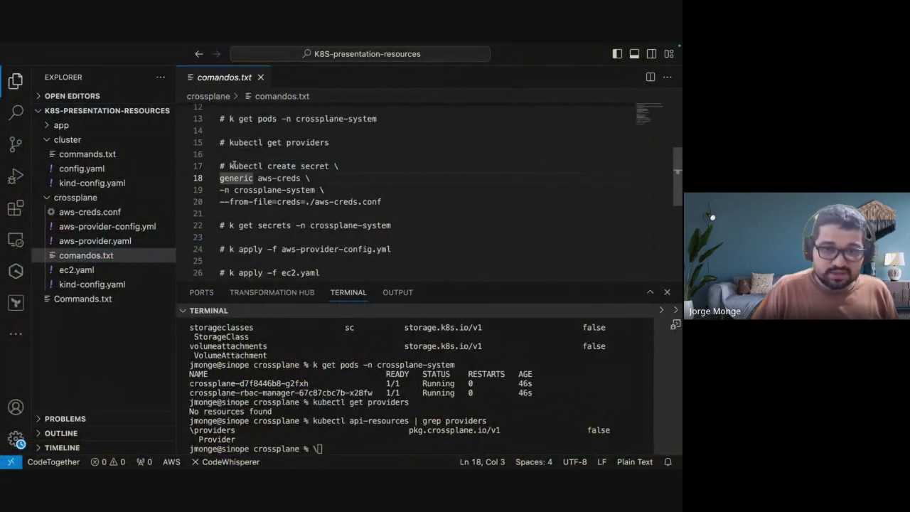
drag(229, 166, 390, 207)
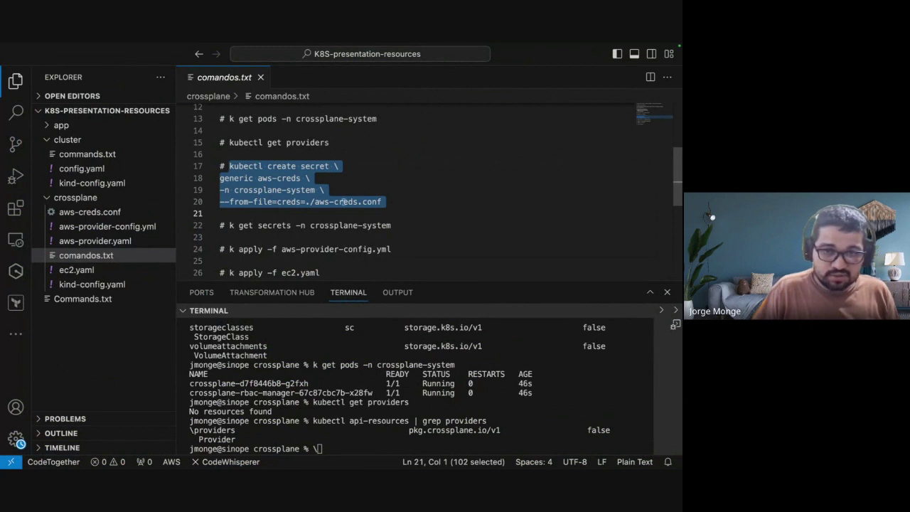
right_click(265, 178)
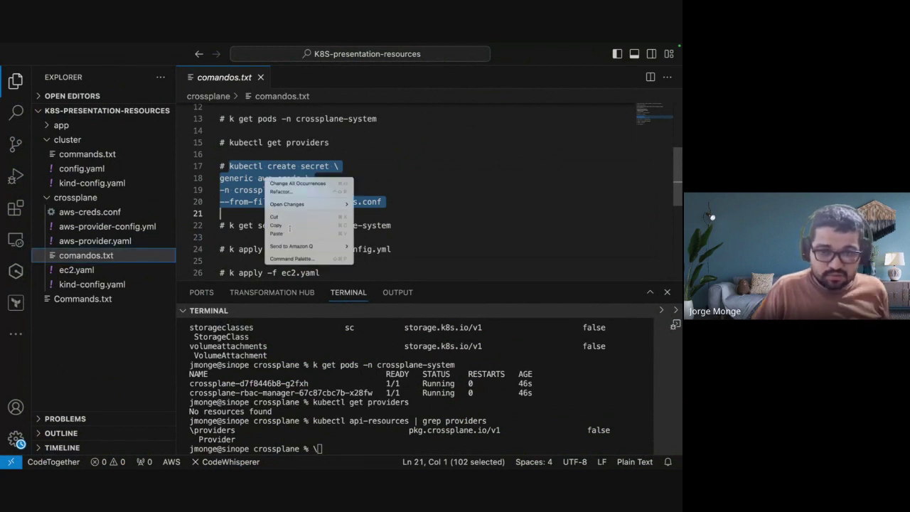
click(281, 224)
click(338, 441)
key(BackSpace)
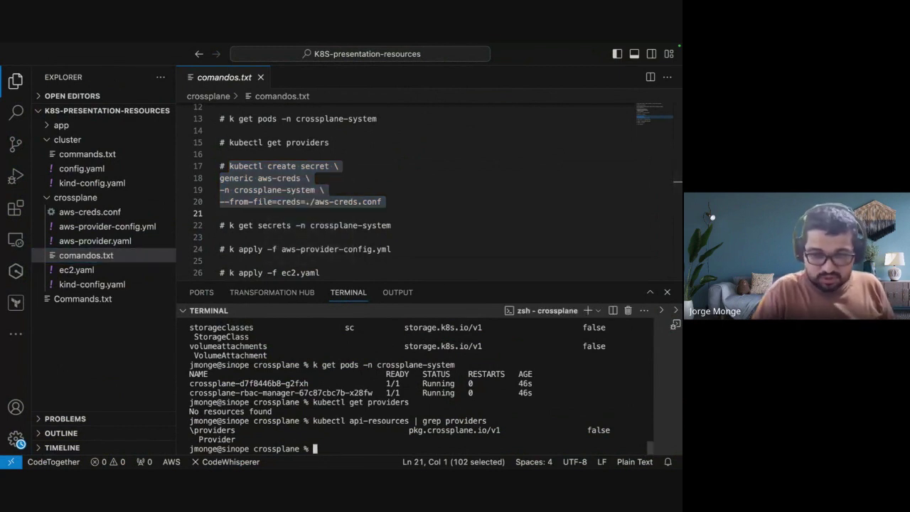
key(super+v)
key(Return)
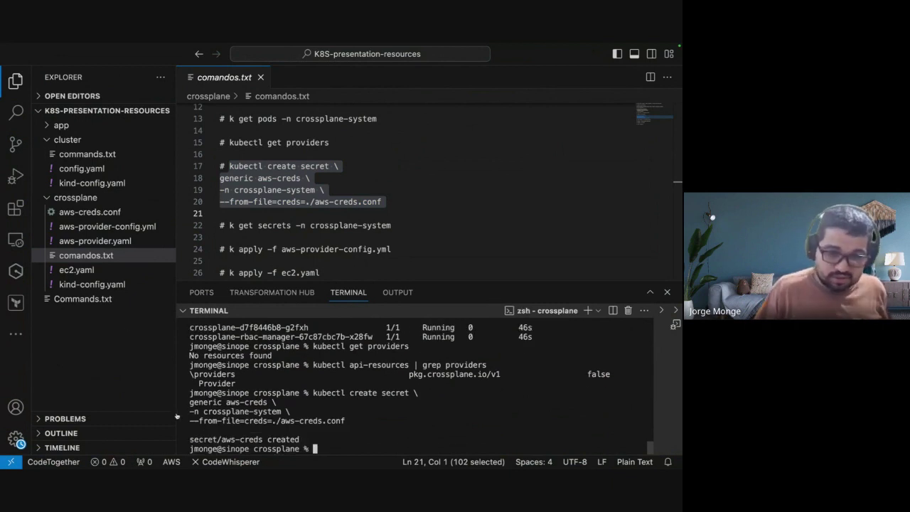
double_click(232, 440)
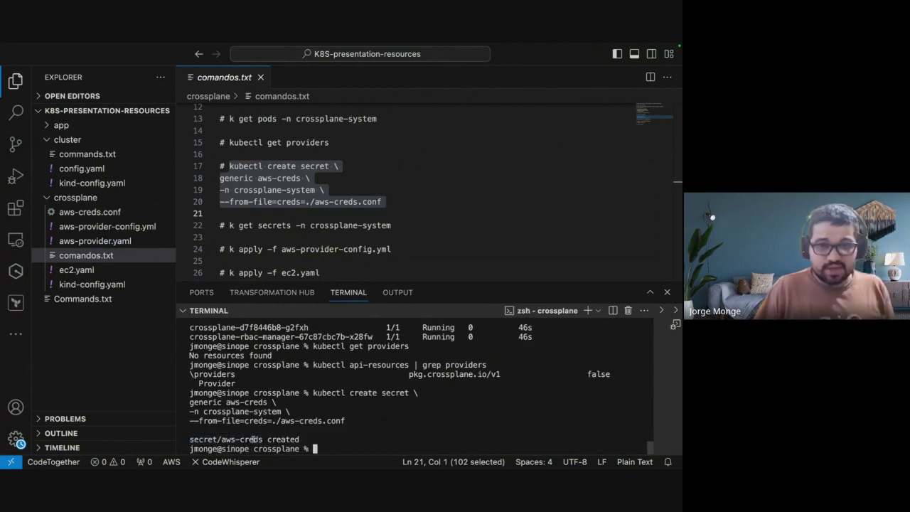
double_click(254, 441)
triple_click(254, 440)
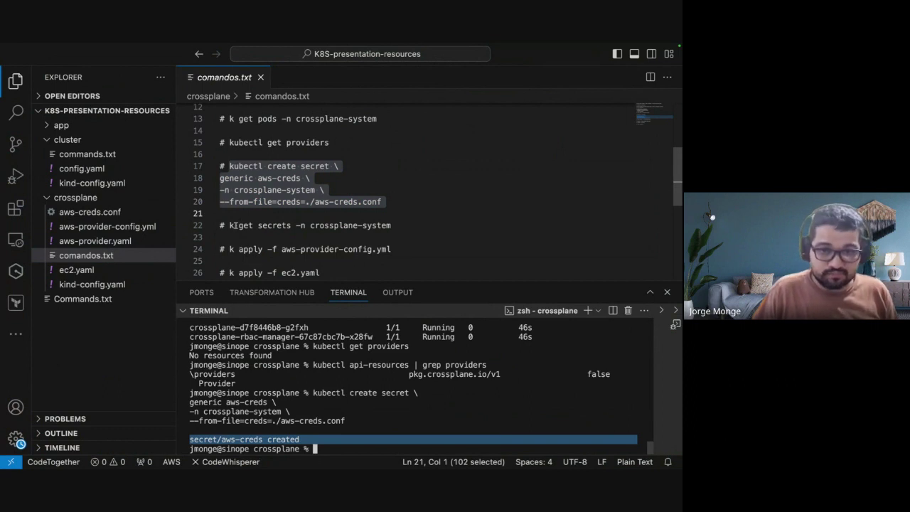
Review the secret name, namespace and credentials file arguments of the create secret command in comandos.txt.
drag(229, 224, 394, 226)
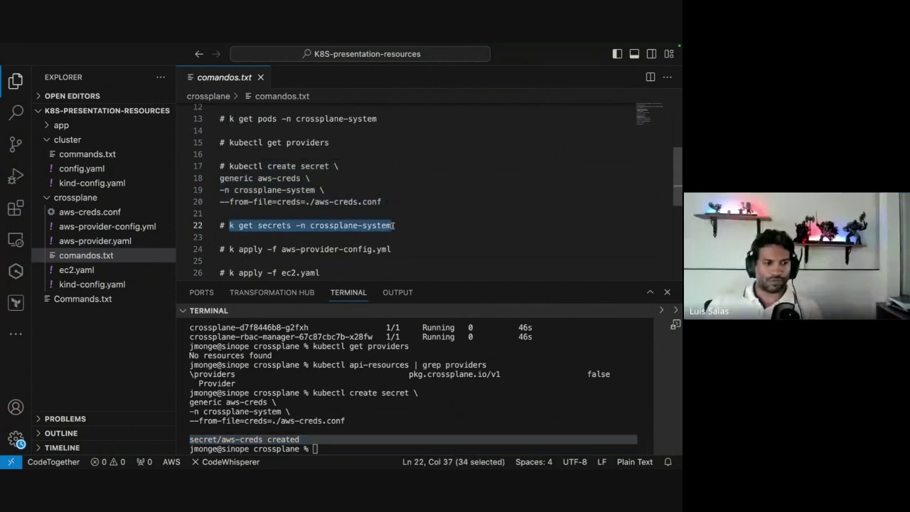
click(325, 202)
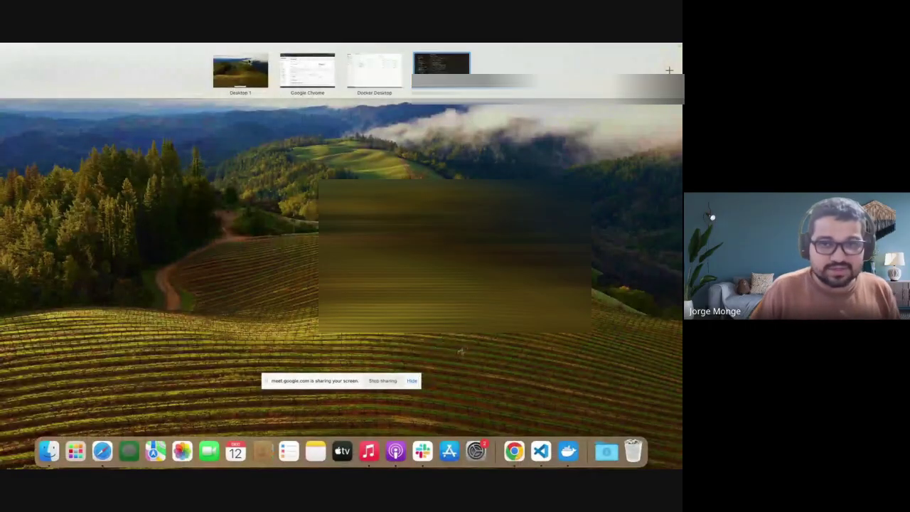
click(305, 74)
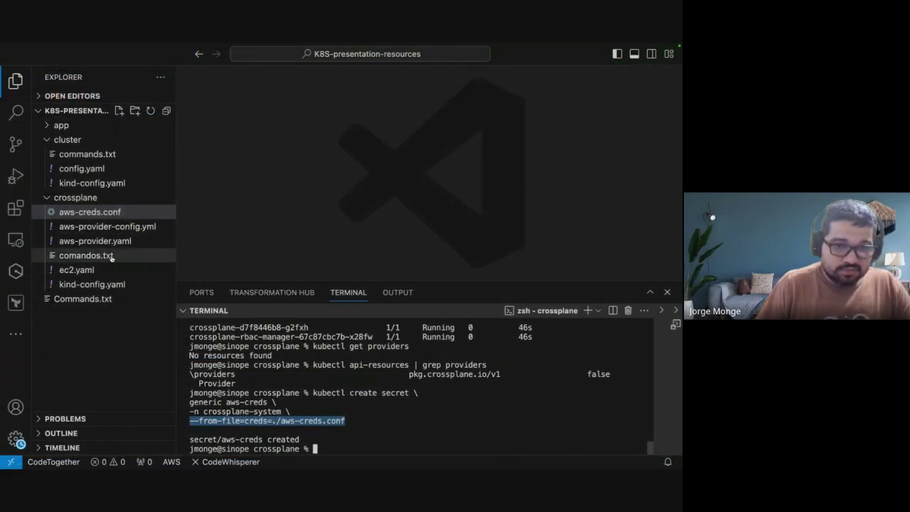
click(110, 256)
double_click(318, 202)
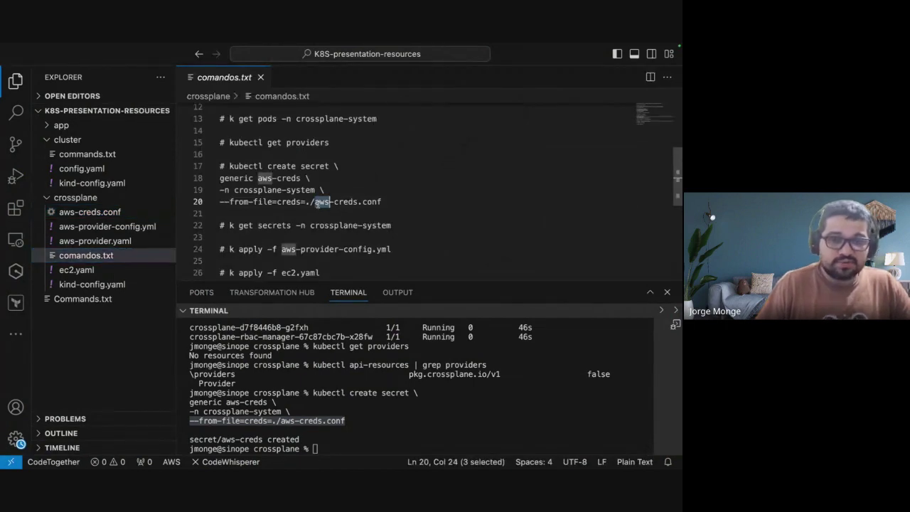
triple_click(318, 202)
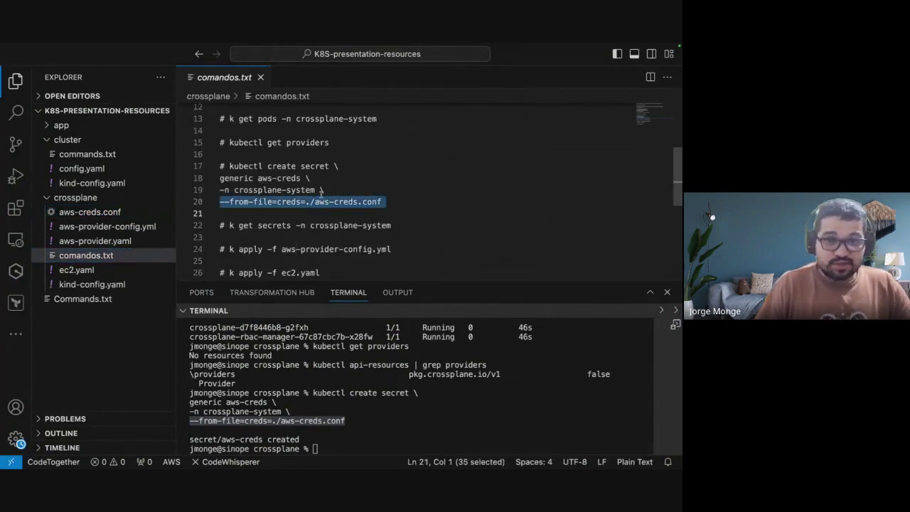
double_click(308, 191)
drag(398, 202, 219, 182)
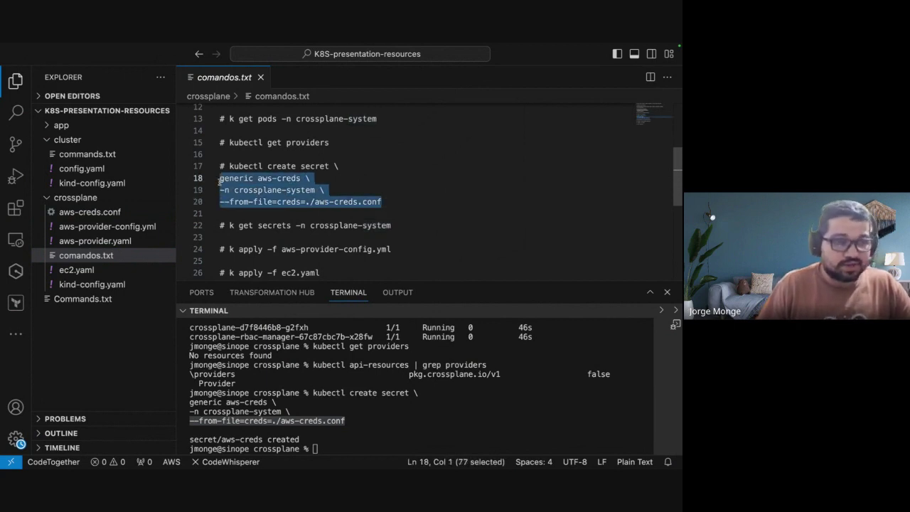
Copy "k get secrets -n crossplane-system" from comandos.txt, run it in the terminal, and check the aws-creds entry.
click(277, 226)
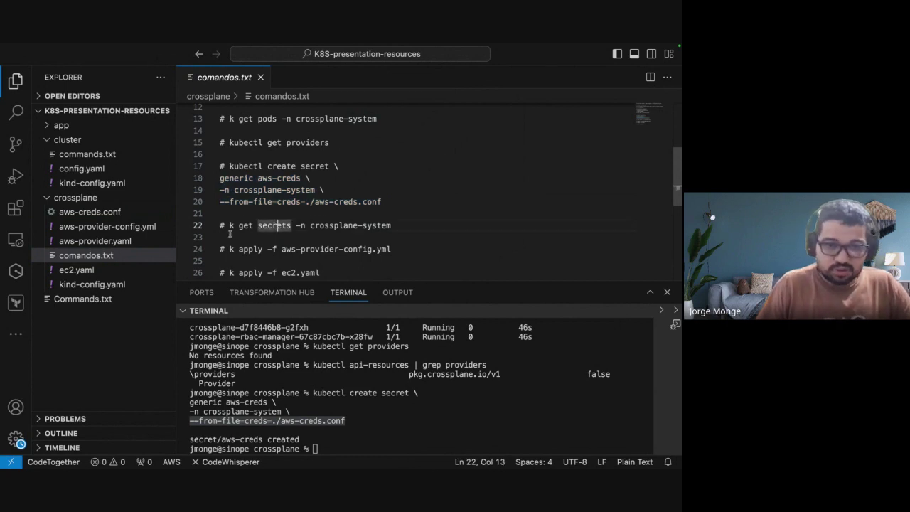
drag(229, 225, 391, 226)
key(super+c)
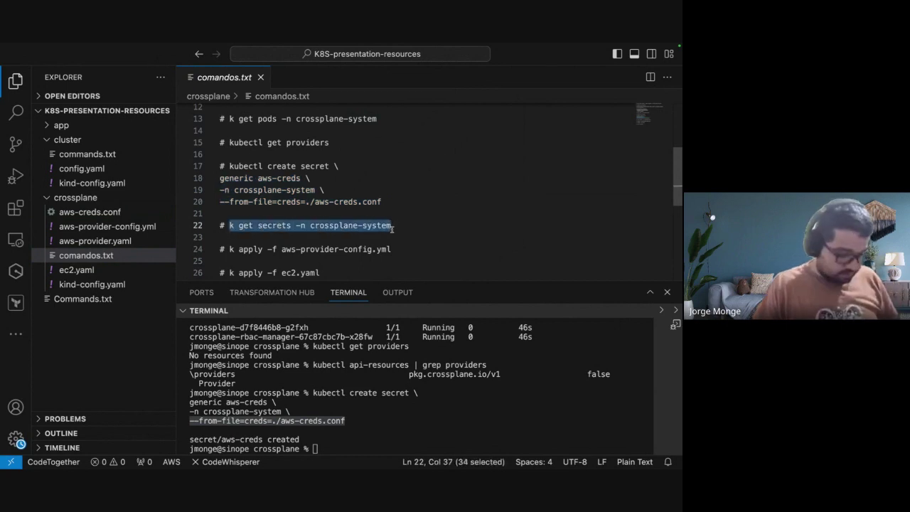
click(402, 420)
key(super+v)
key(Return)
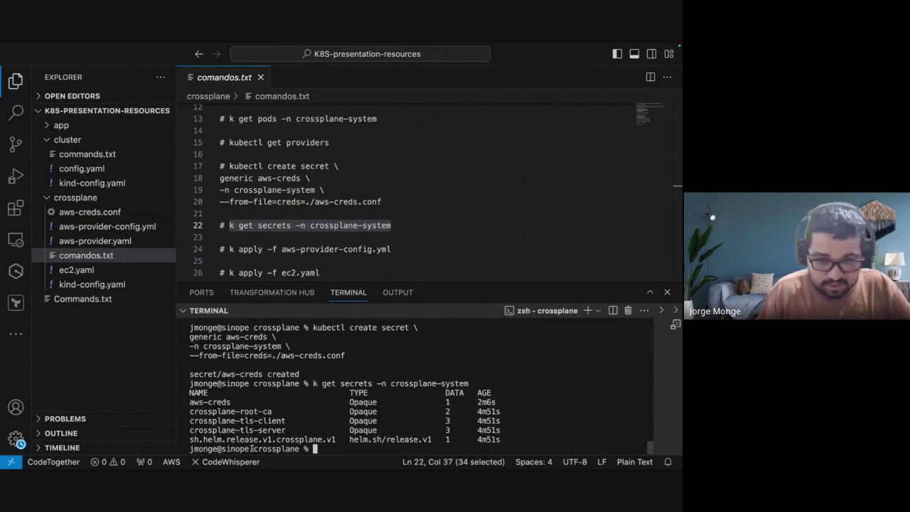
triple_click(211, 402)
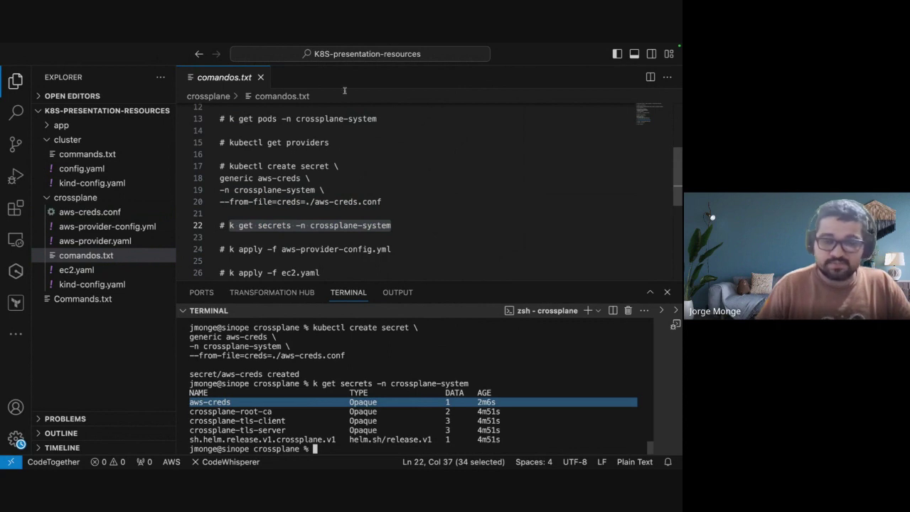
Open aws-provider.yaml and examine its apiVersion, kind and metadata name.
scroll(322, 205, down, 4)
scroll(323, 206, up, 2)
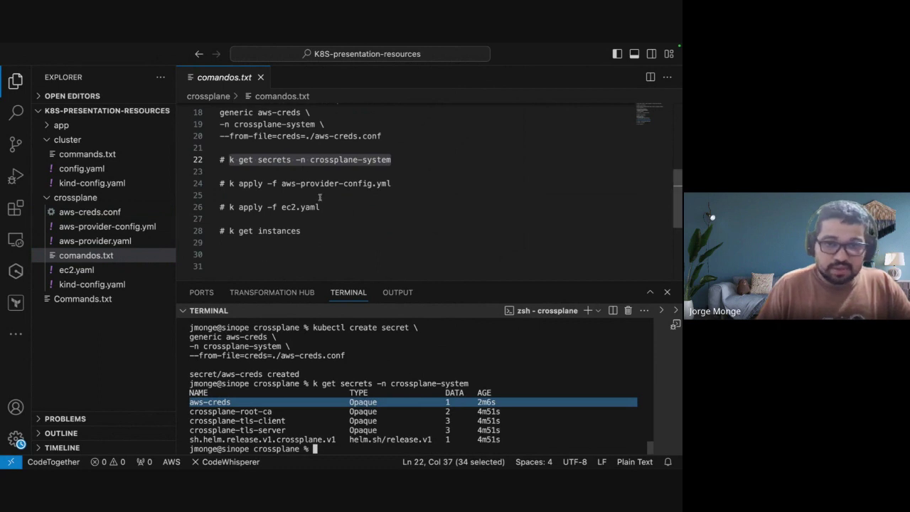
click(140, 241)
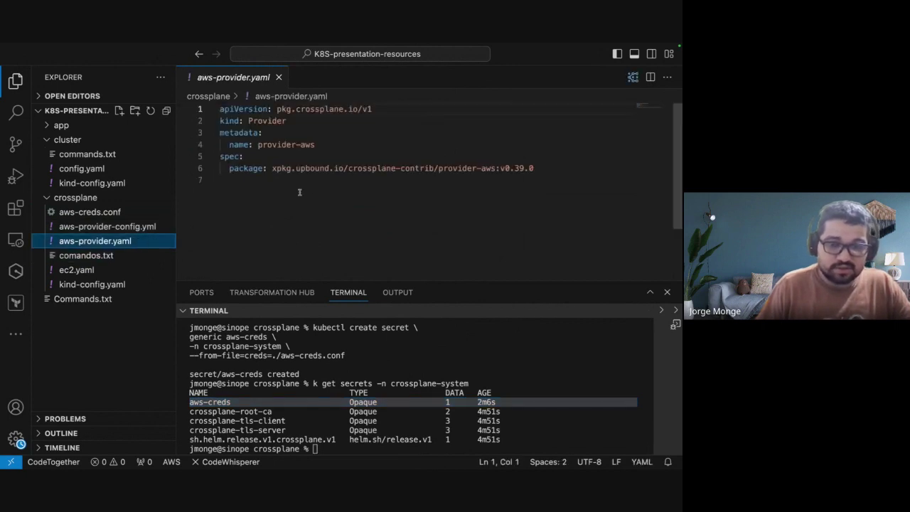
click(285, 110)
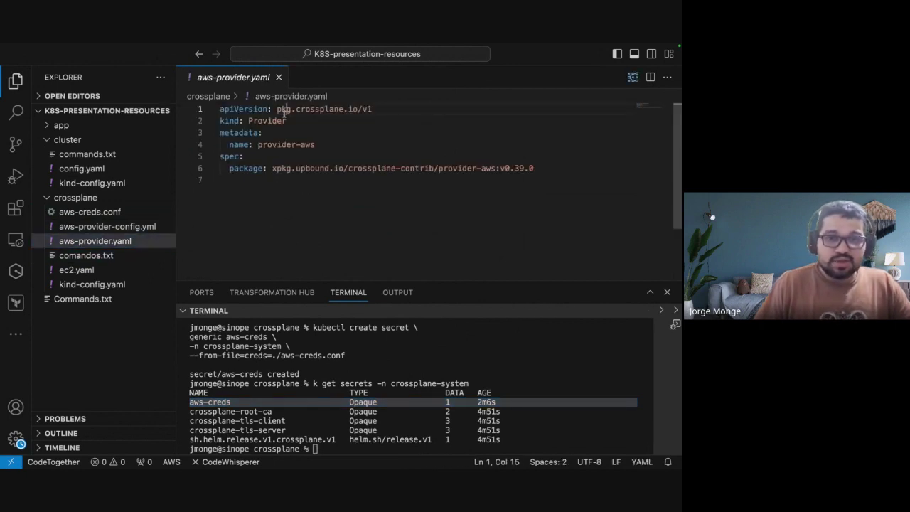
click(348, 109)
triple_click(348, 109)
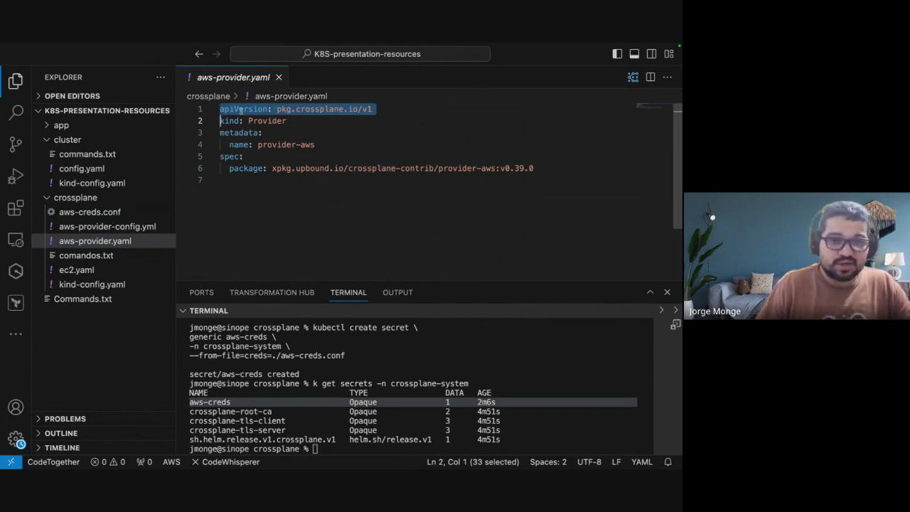
double_click(239, 111)
triple_click(232, 121)
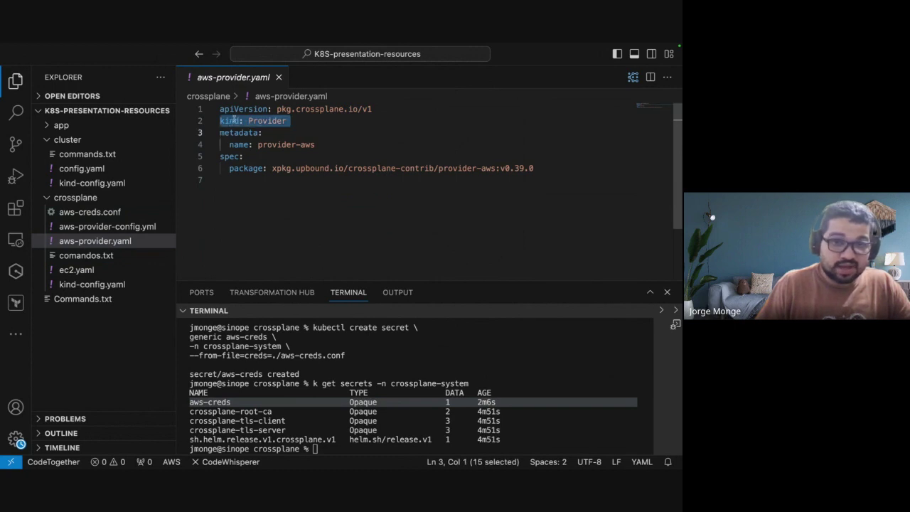
double_click(233, 121)
triple_click(234, 122)
double_click(238, 132)
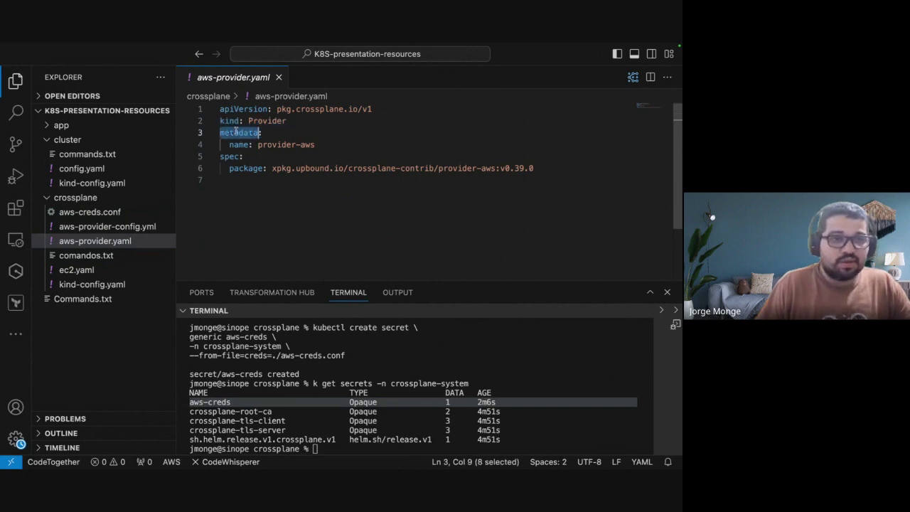
click(316, 144)
double_click(315, 144)
triple_click(315, 144)
drag(315, 144, 229, 145)
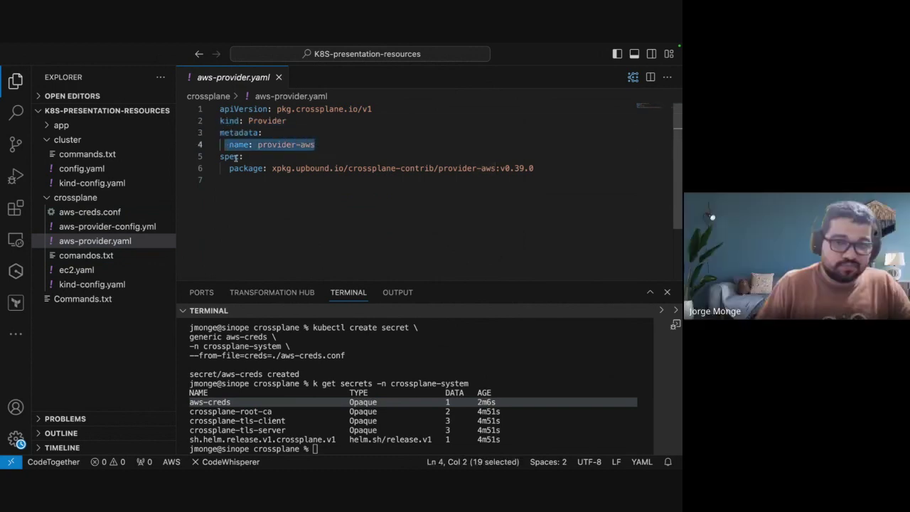
Examine the spec section of aws-provider.yaml, including the provider package reference and its version.
click(232, 156)
triple_click(232, 157)
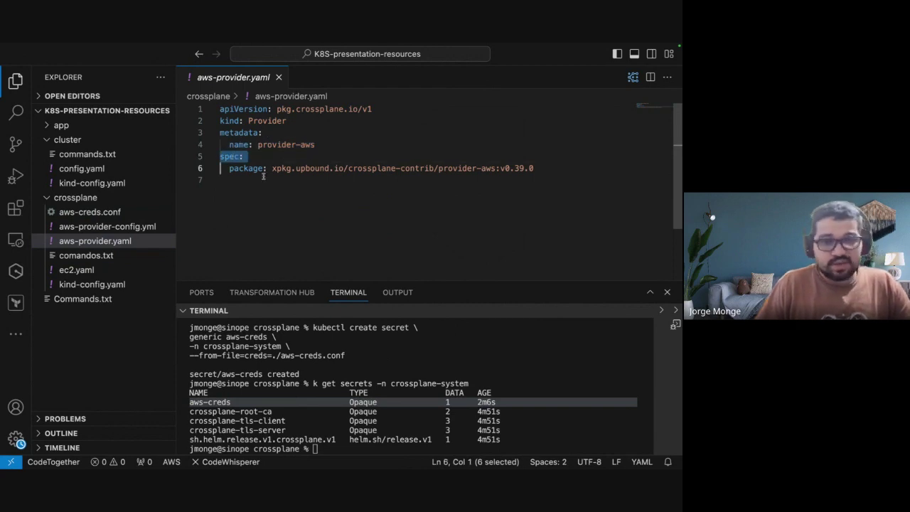
click(254, 168)
double_click(254, 168)
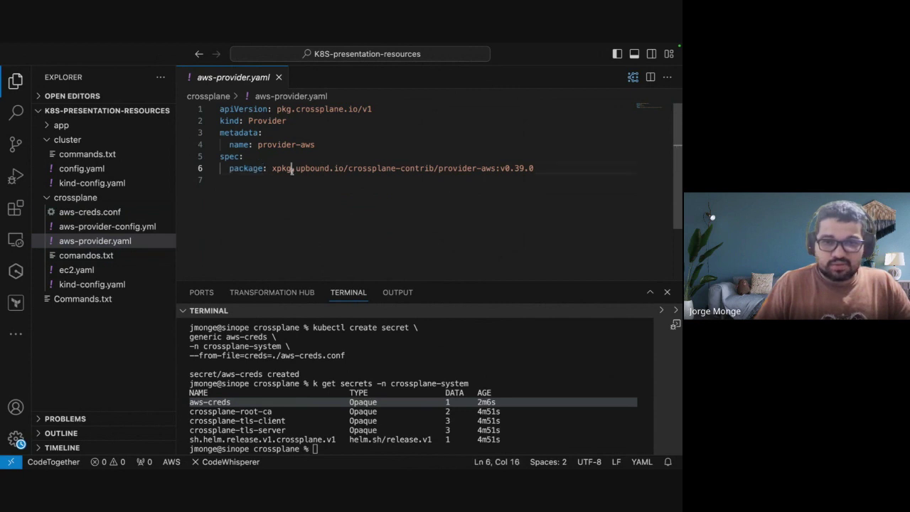
triple_click(284, 168)
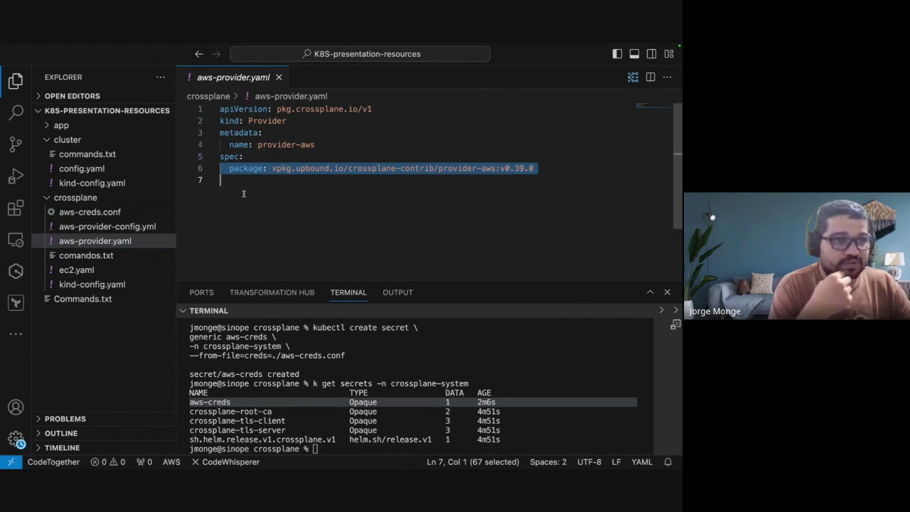
click(377, 169)
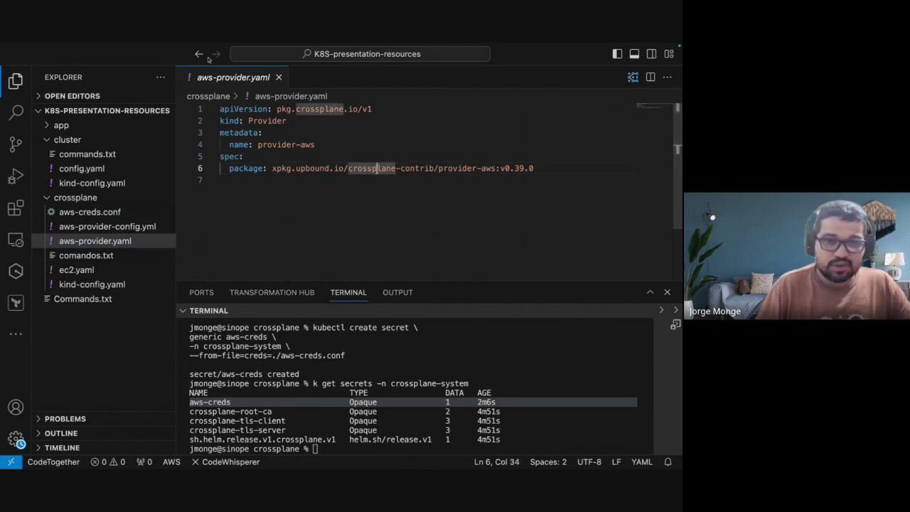
Try to apply the AWS provider configuration by copying "k apply -f aws-provider-config.yml" from comandos.txt and running it in the terminal.
click(107, 255)
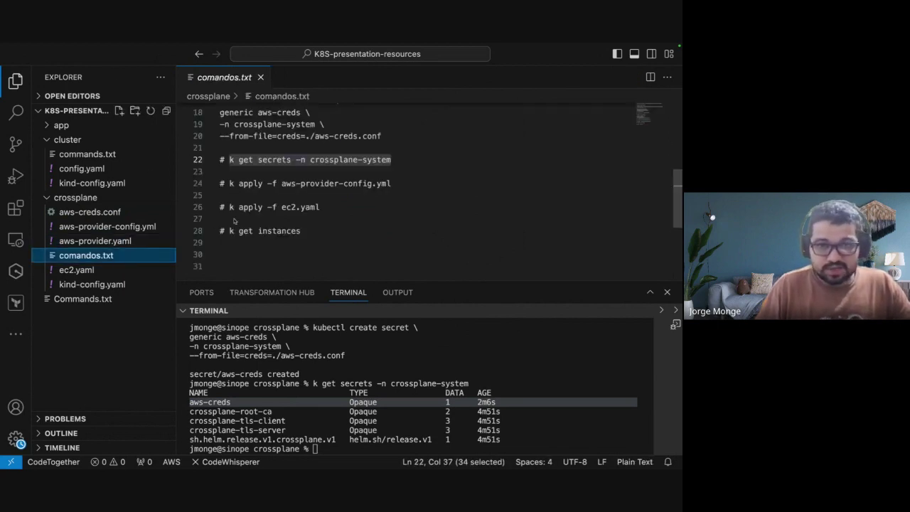
click(298, 184)
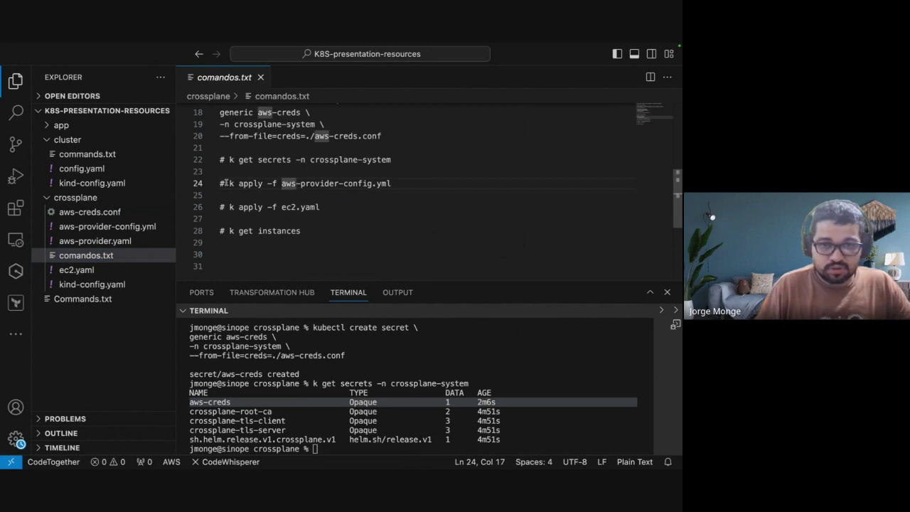
drag(229, 184, 392, 183)
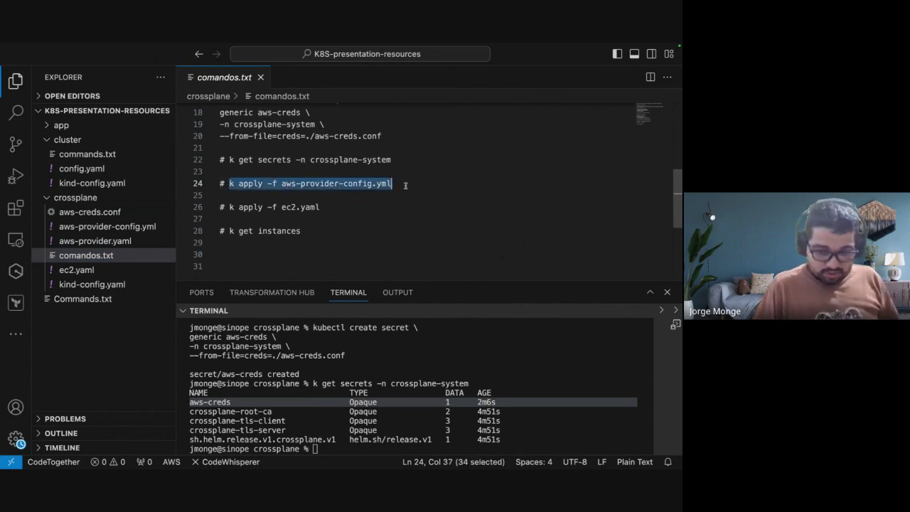
key(super+c)
key(ctrl+grave)
key(super+v)
key(Return)
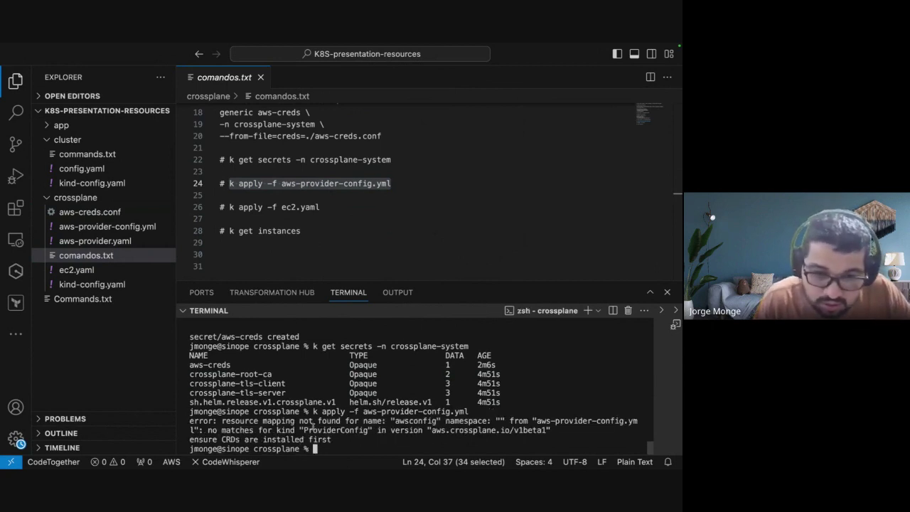
double_click(318, 421)
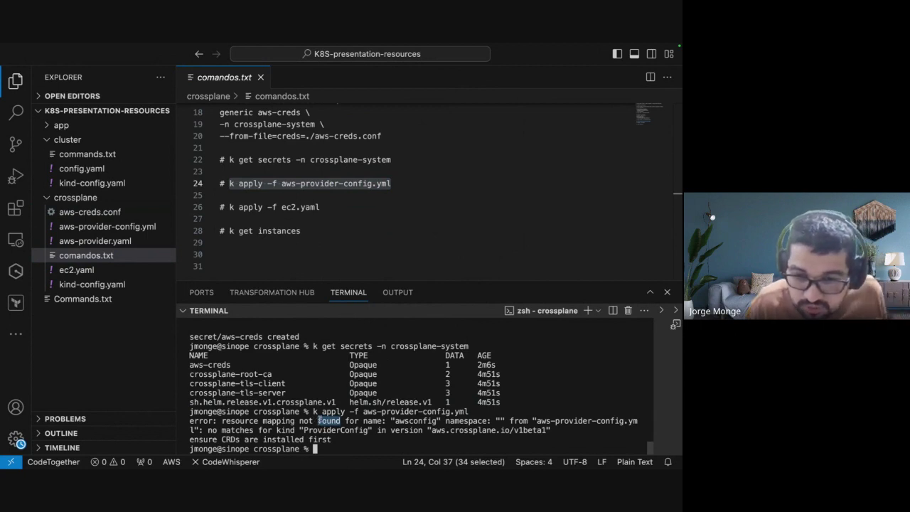